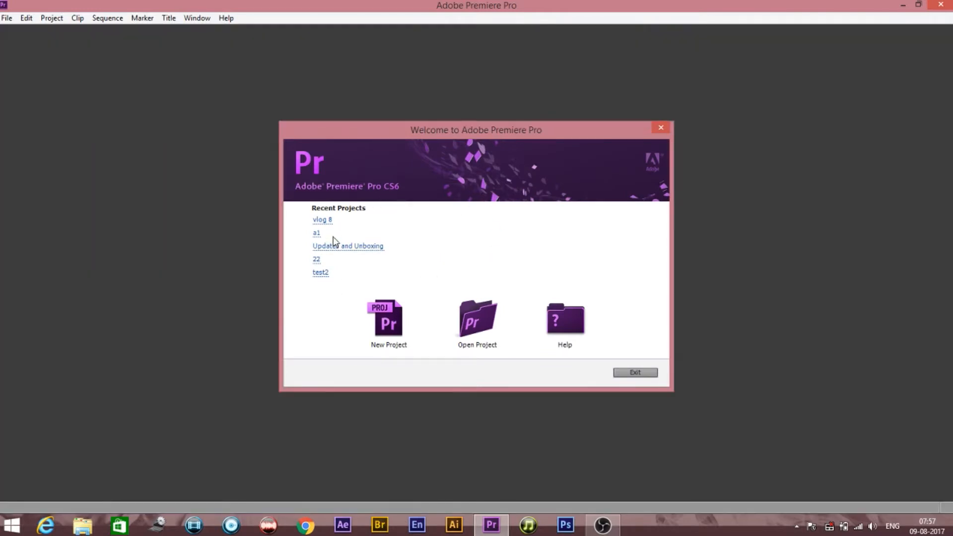
# Step: Create a new project named "project 1" and a sequence named "p1" based on the custom preset1
pyautogui.click(392, 322)
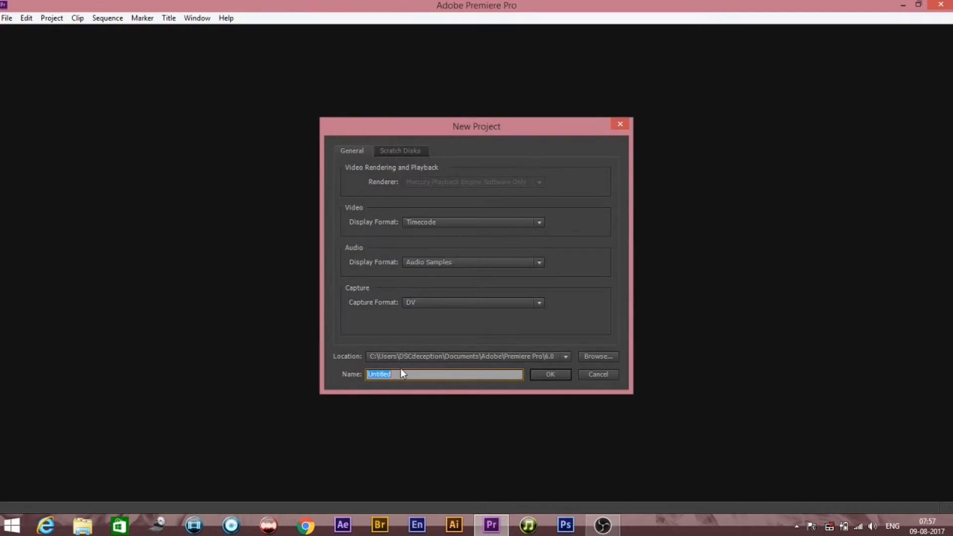
pyautogui.write('project 1')
pyautogui.click(550, 375)
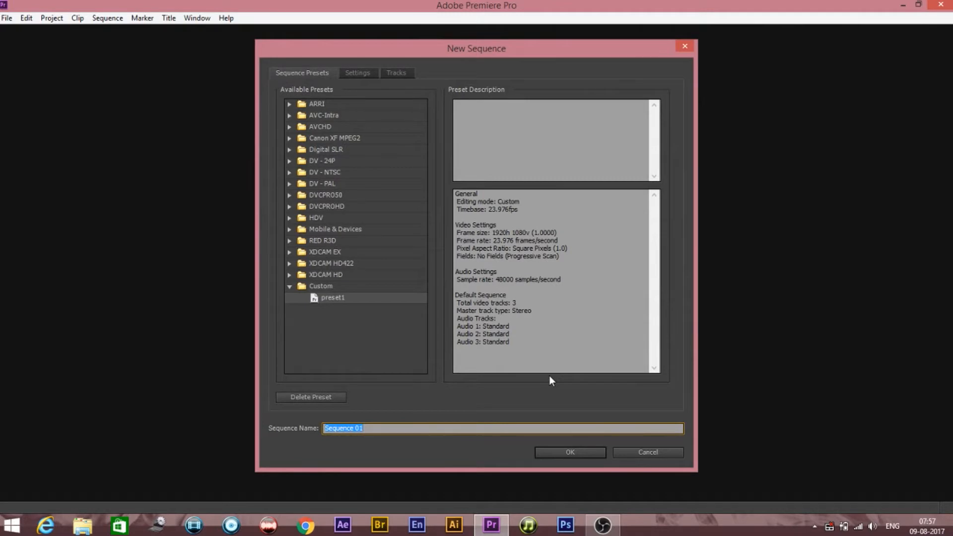
pyautogui.write('p1')
pyautogui.press('Return')
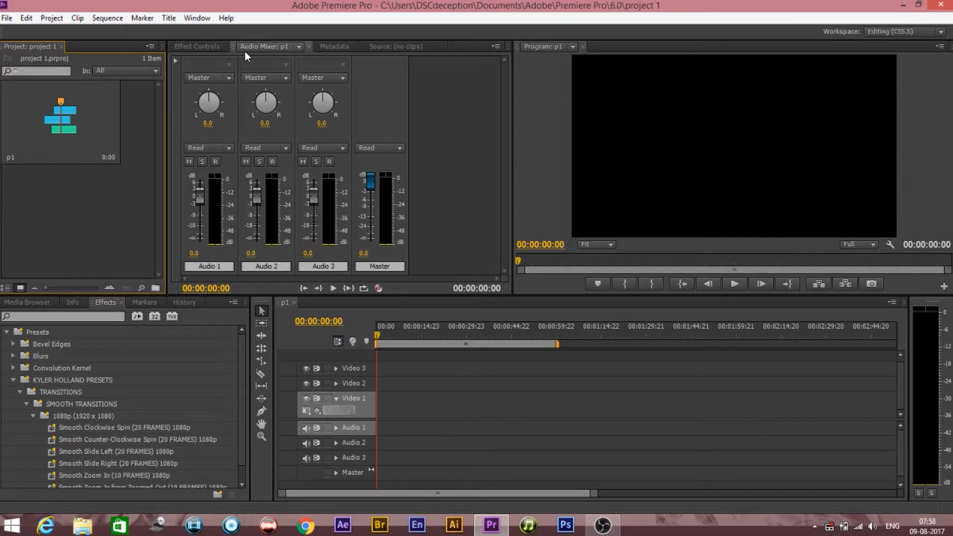
# Step: Look through the Effect Controls, Metadata and Source views, and return to Effect Controls
pyautogui.click(210, 50)
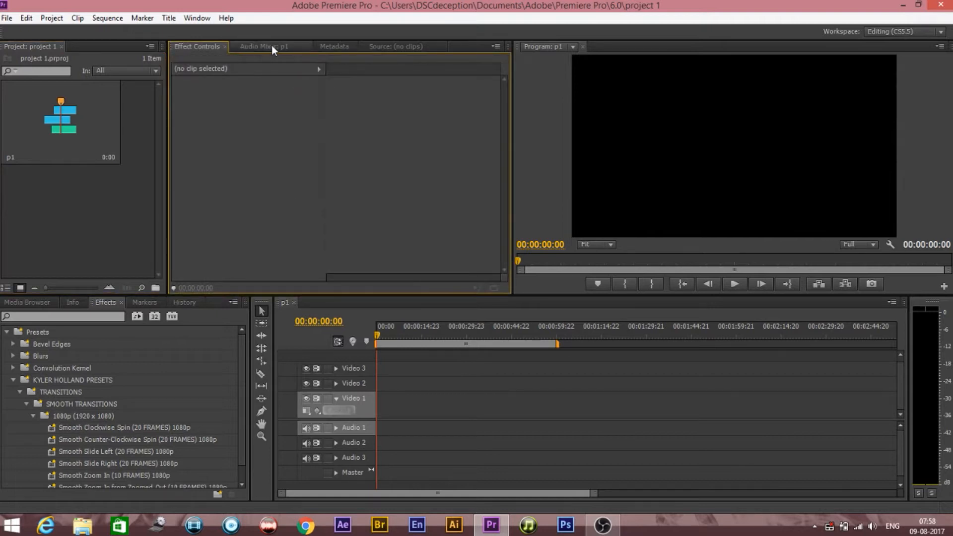
pyautogui.click(331, 46)
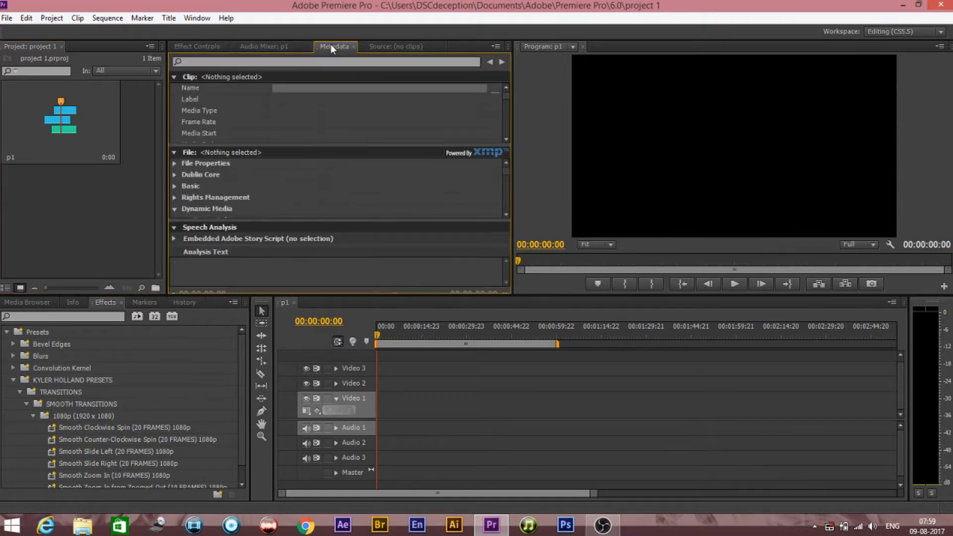
pyautogui.click(386, 45)
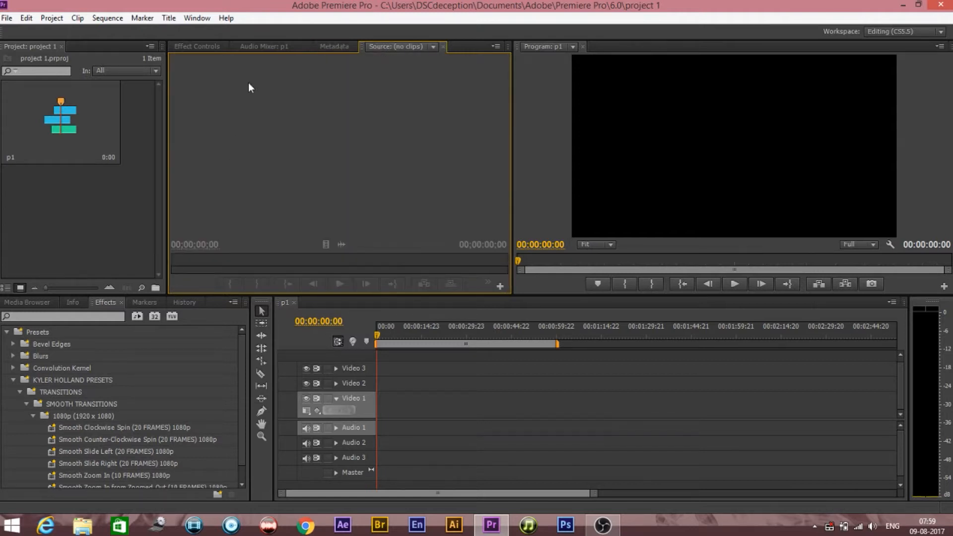
pyautogui.click(205, 48)
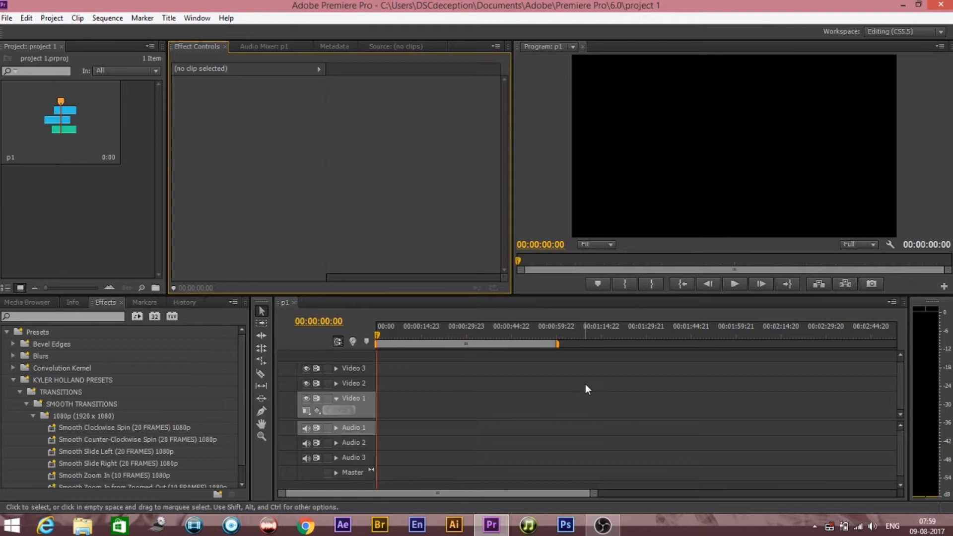
# Step: Import the clips IMG_0269, IMG_0270 and IMG_0298 from the desktop folder sleeplesness > 22 july into the project
pyautogui.click(65, 208)
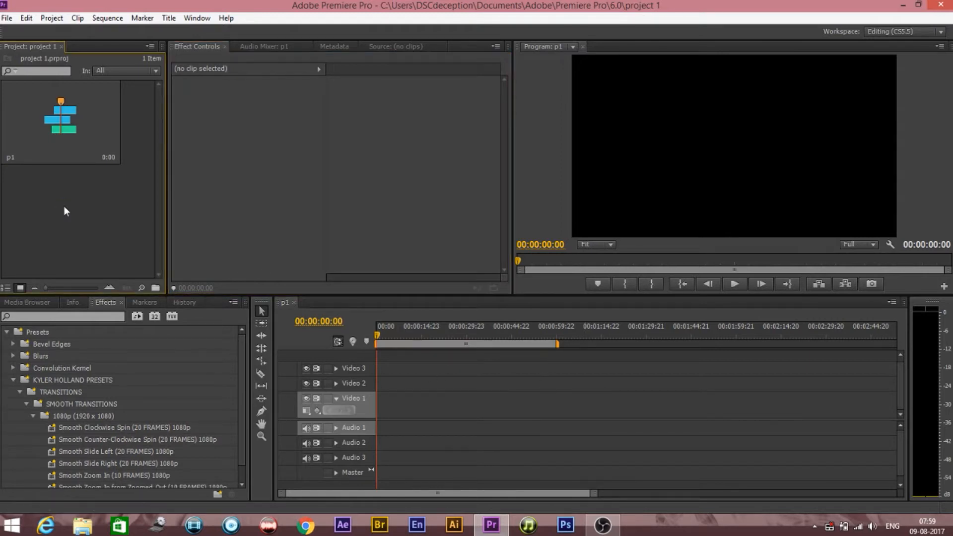
pyautogui.doubleClick(64, 207)
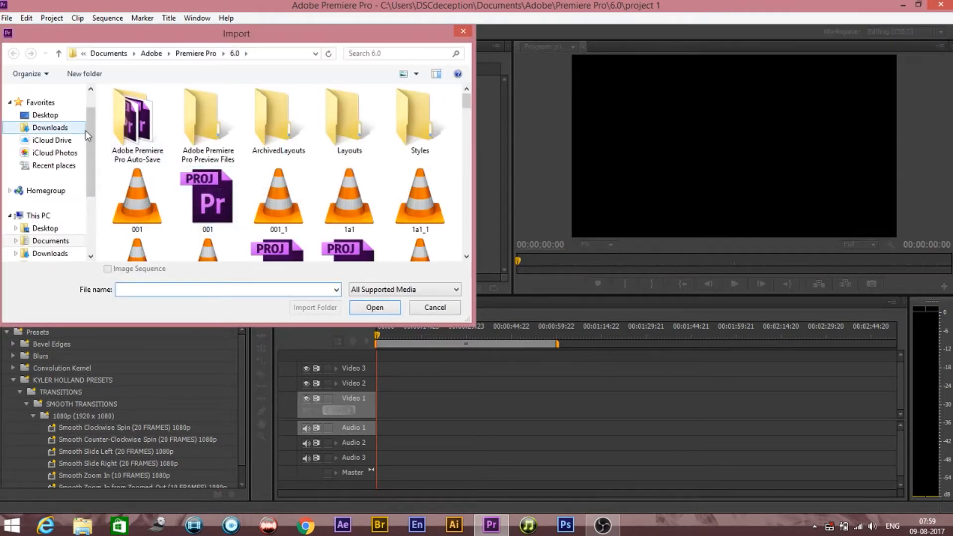
pyautogui.click(67, 116)
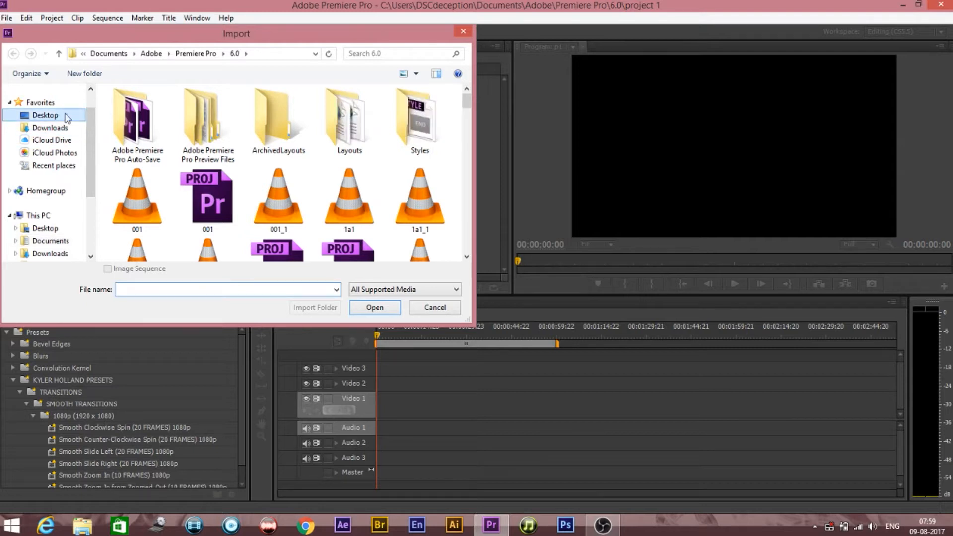
pyautogui.click(153, 146)
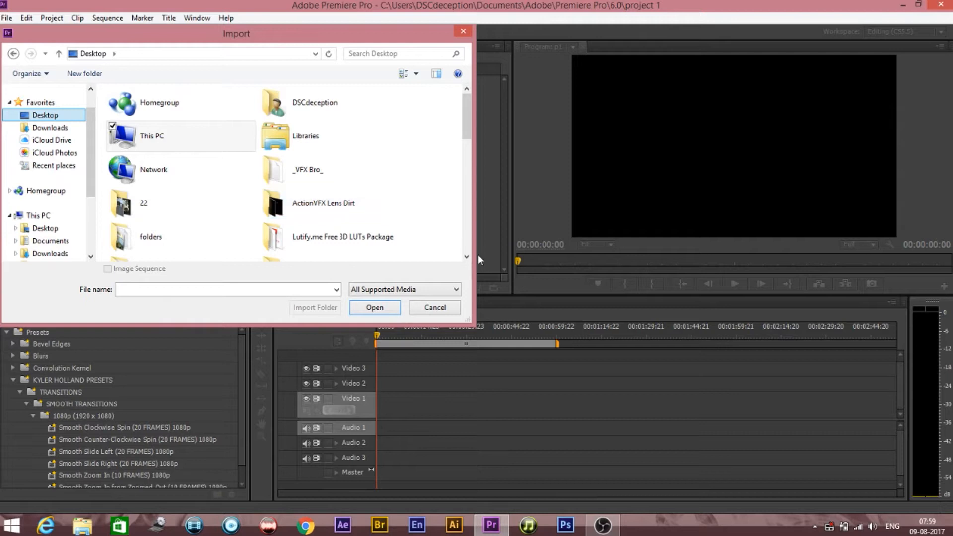
pyautogui.click(361, 243)
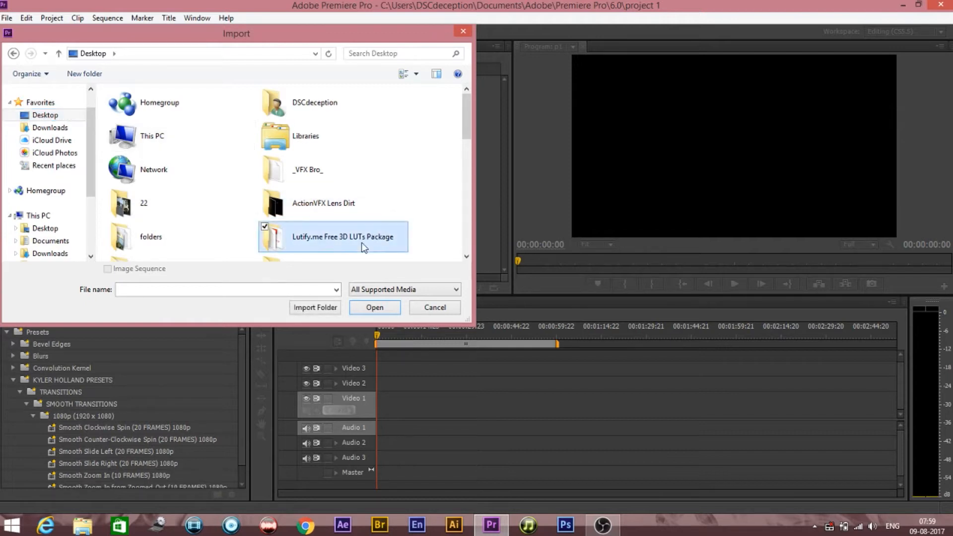
pyautogui.press('s')
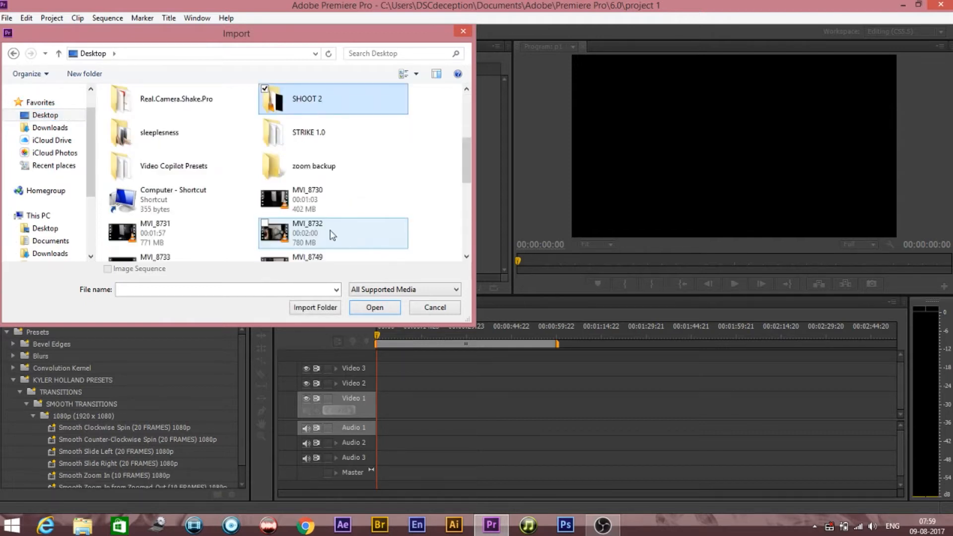
pyautogui.doubleClick(197, 143)
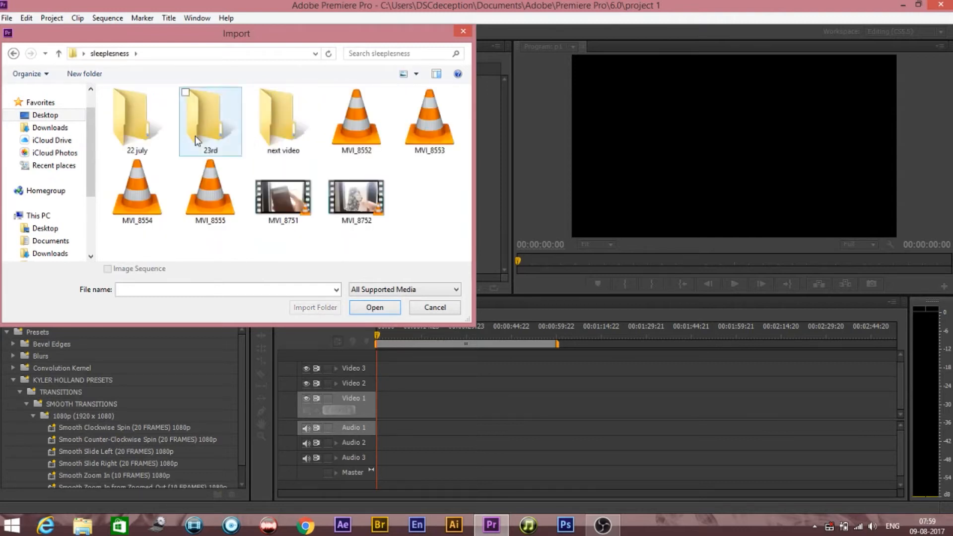
pyautogui.doubleClick(130, 137)
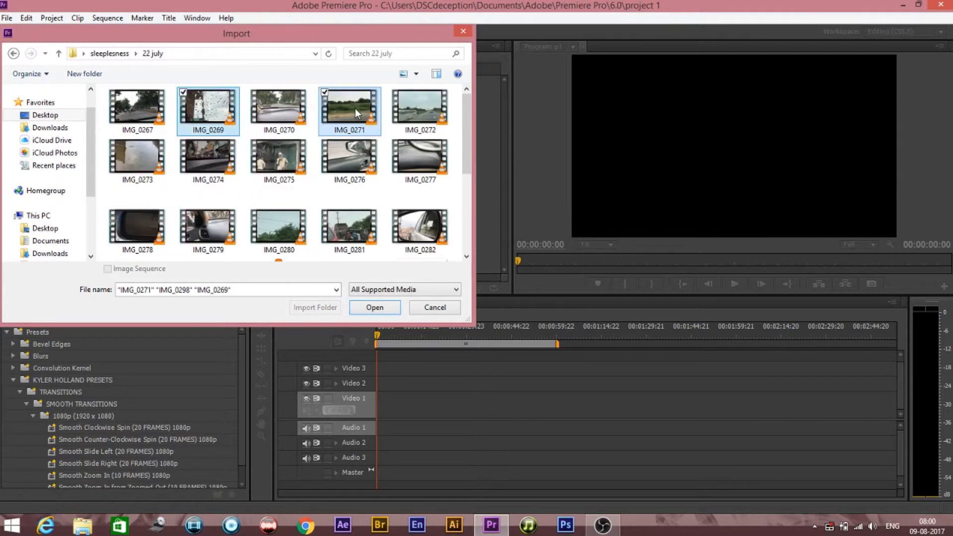
pyautogui.keyDown('ctrl'); pyautogui.click(355, 109); pyautogui.keyUp('ctrl')
pyautogui.keyDown('ctrl'); pyautogui.click(282, 116); pyautogui.keyUp('ctrl')
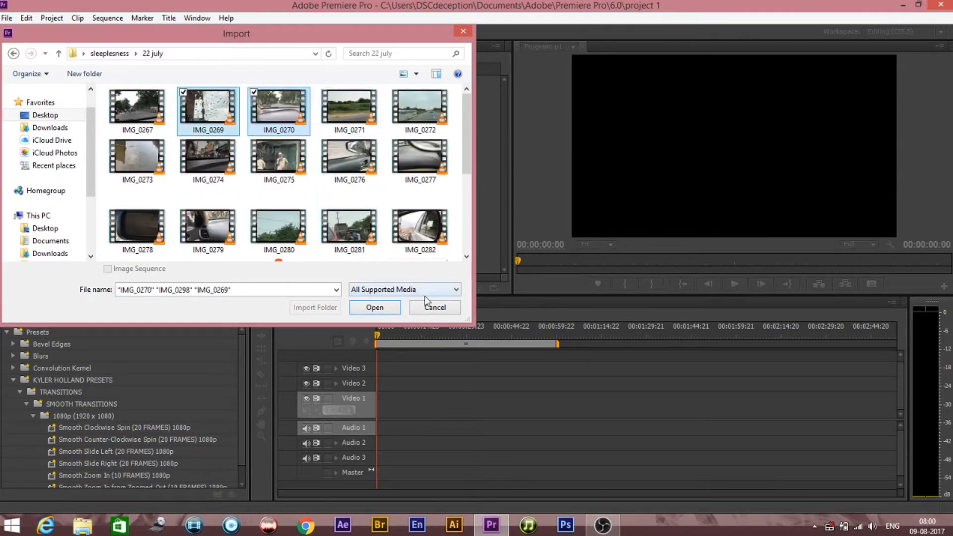
pyautogui.click(373, 307)
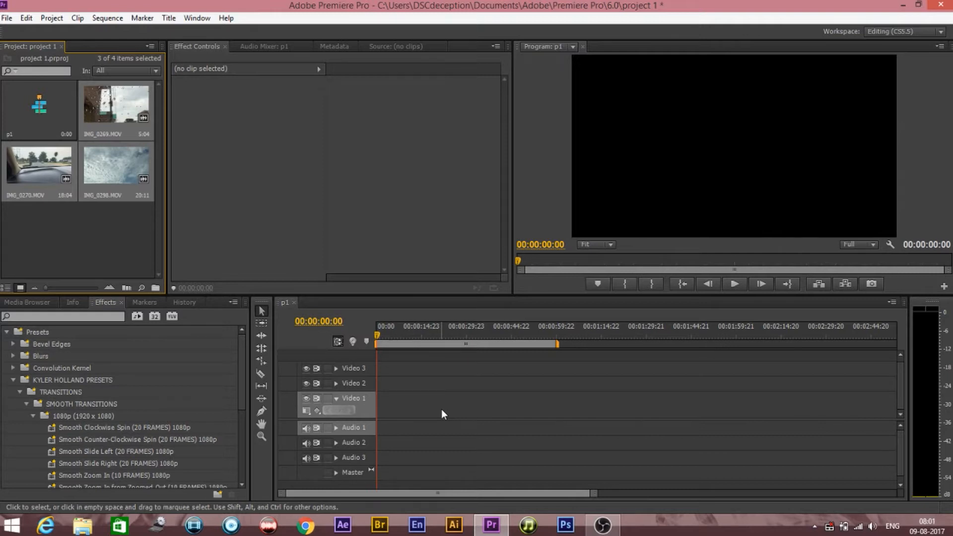
# Step: Place IMG_0269.MOV, IMG_0298.MOV and IMG_0270.MOV in that order on the Video 1 track, leaving gaps between them
pyautogui.moveTo(137, 112); pyautogui.dragTo(403, 407)
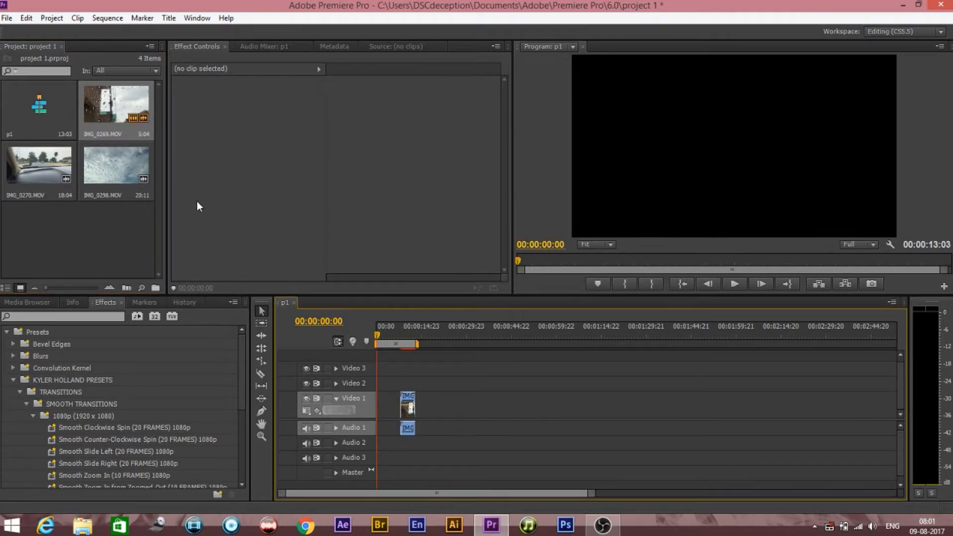
pyautogui.click(137, 187)
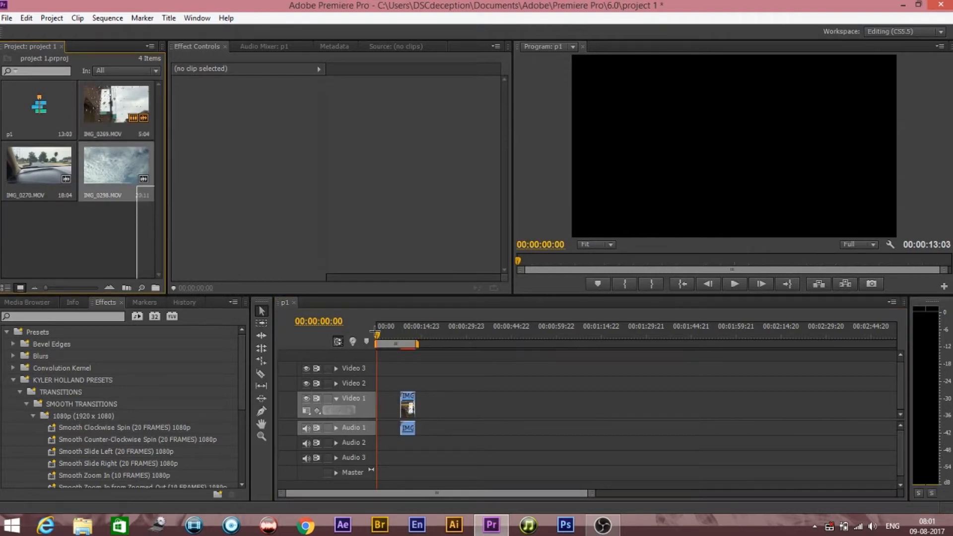
pyautogui.click(114, 230)
pyautogui.moveTo(115, 175); pyautogui.dragTo(452, 408)
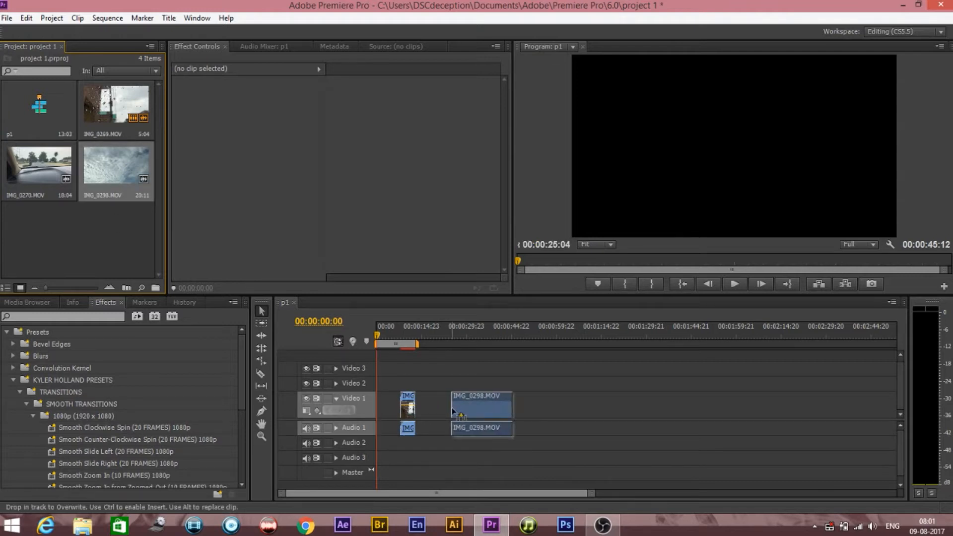
pyautogui.moveTo(41, 159); pyautogui.dragTo(540, 407)
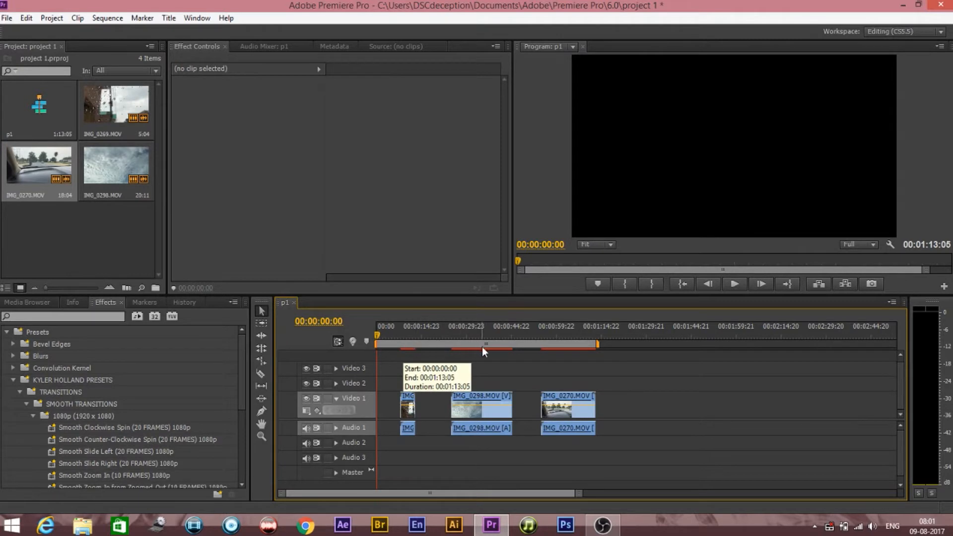
# Step: Render the entire work area of the p1 sequence
pyautogui.click(394, 340)
pyautogui.moveTo(394, 339); pyautogui.dragTo(527, 358)
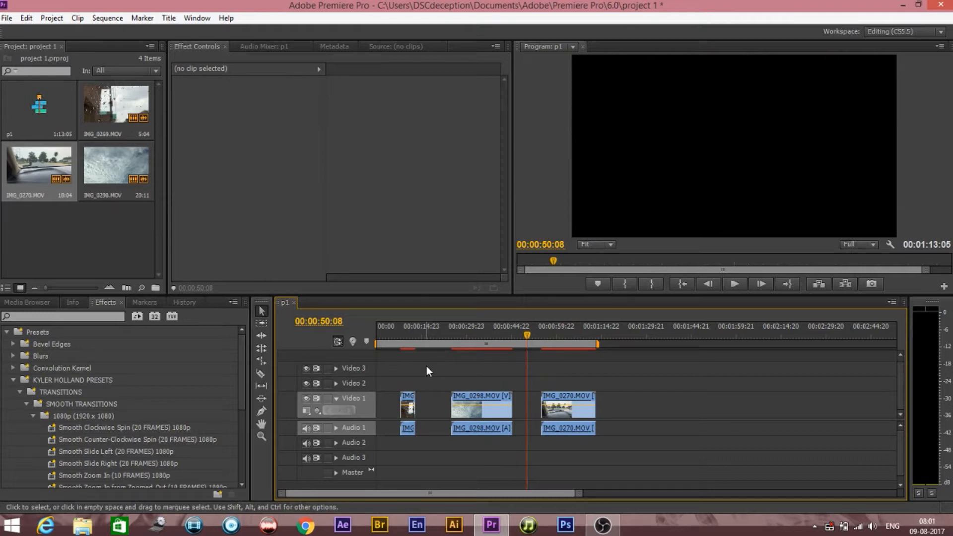
pyautogui.click(79, 21)
pyautogui.click(99, 19)
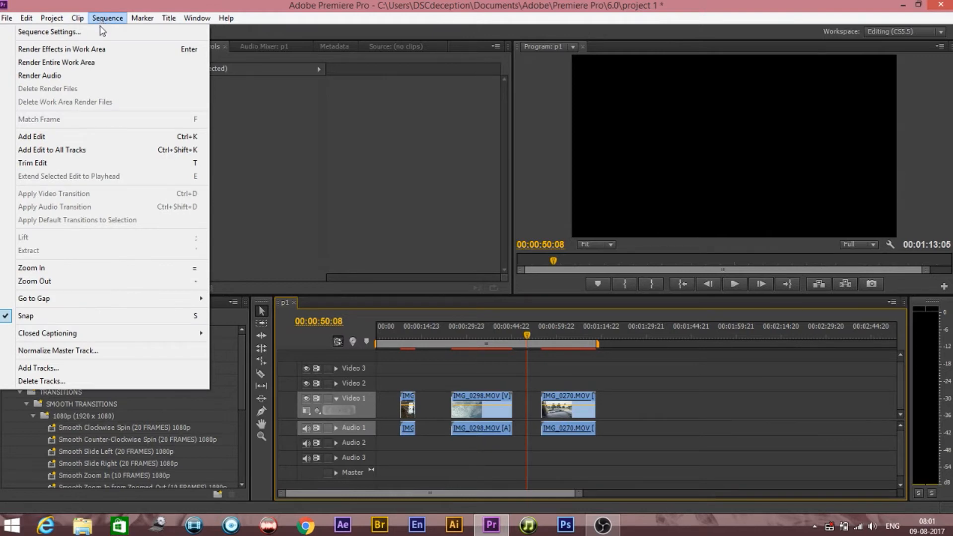
pyautogui.click(89, 62)
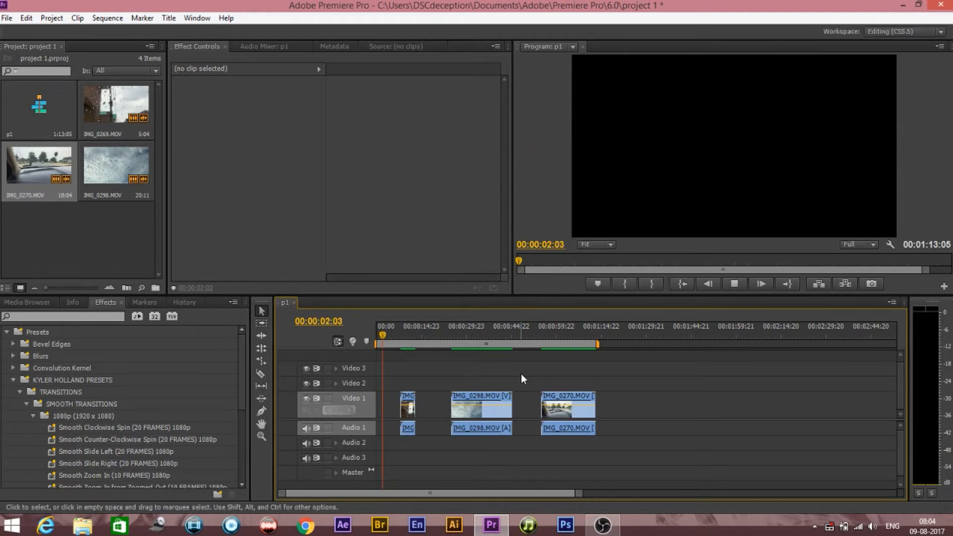
# Step: Play back a portion of each of the three rendered clips in the sequence, from the start of each clip
pyautogui.press('space')
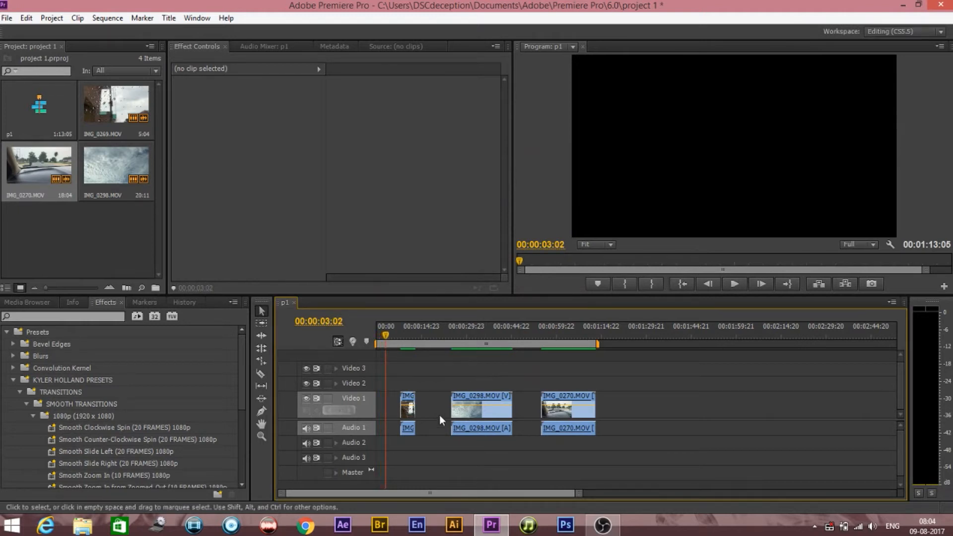
pyautogui.click(400, 340)
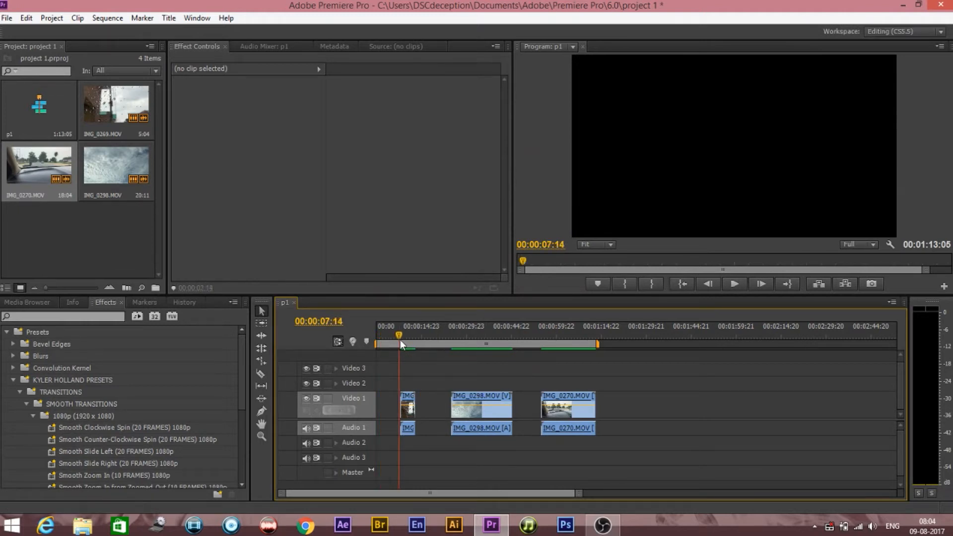
pyautogui.press('space')
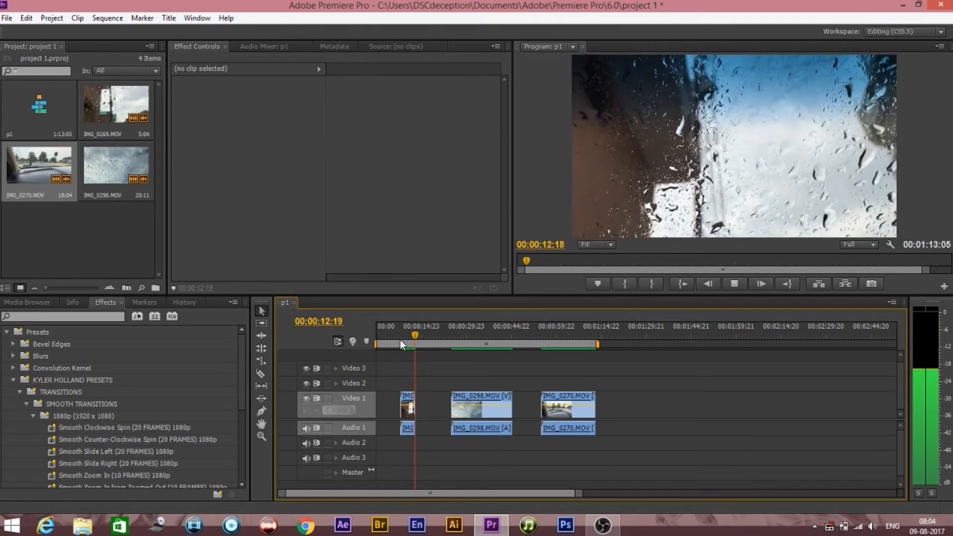
pyautogui.press('space')
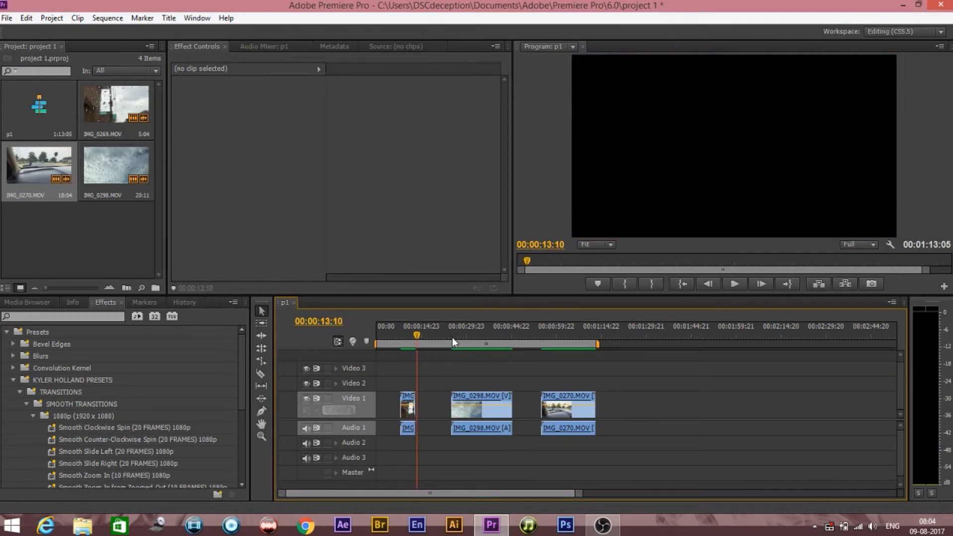
pyautogui.click(451, 337)
pyautogui.press('space')
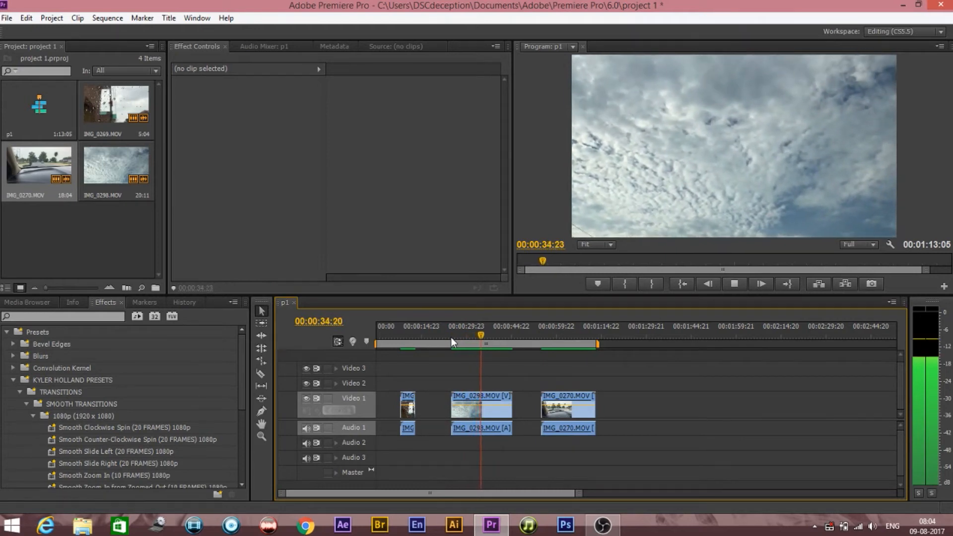
pyautogui.press('space')
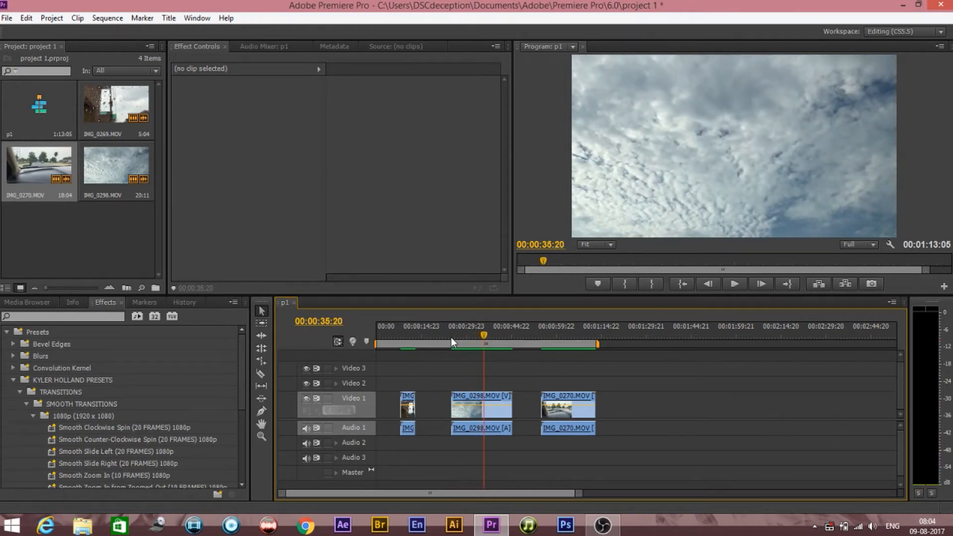
pyautogui.click(540, 340)
pyautogui.press('space')
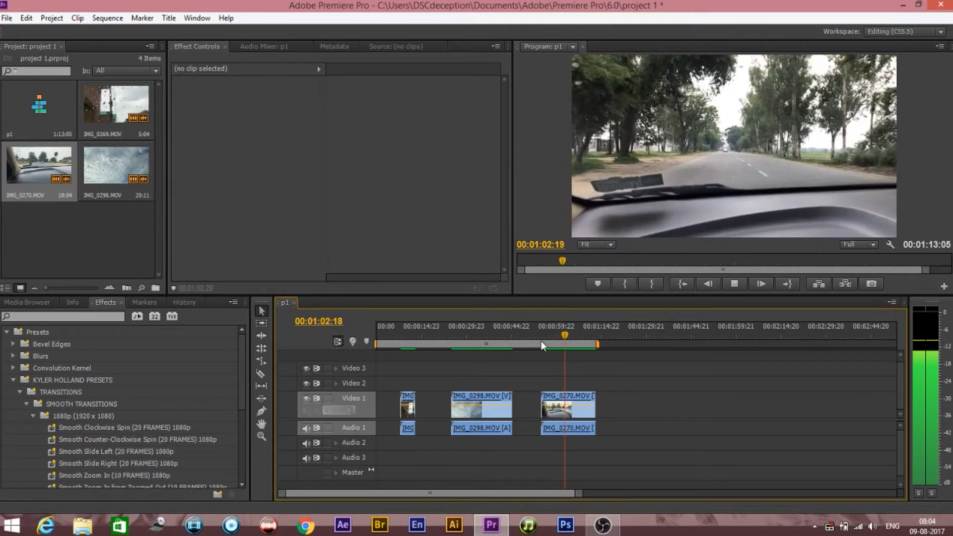
pyautogui.press('space')
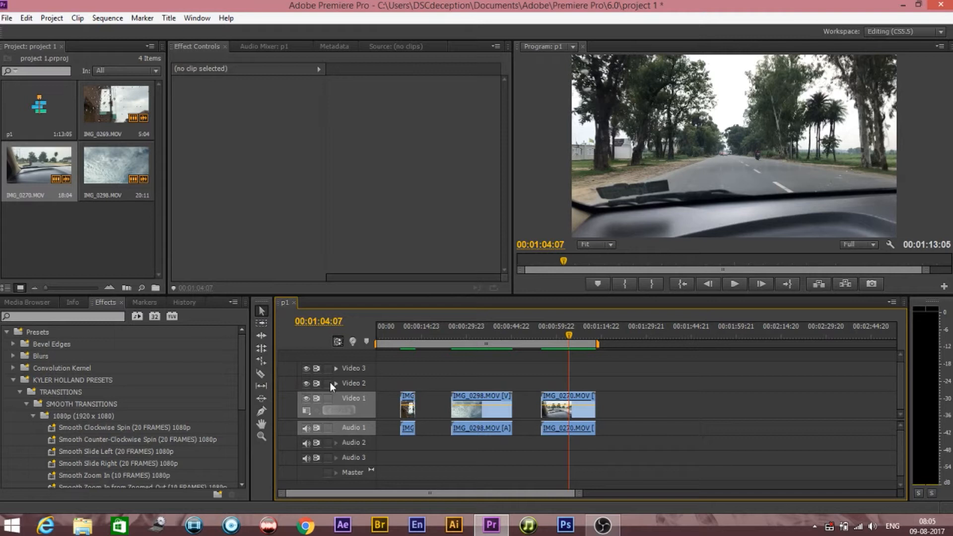
# Step: Try a Razor cut through the IMG_0298.MOV clip on Video 1 at 00:00:31:02 and undo it
pyautogui.click(430, 335)
pyautogui.click(258, 372)
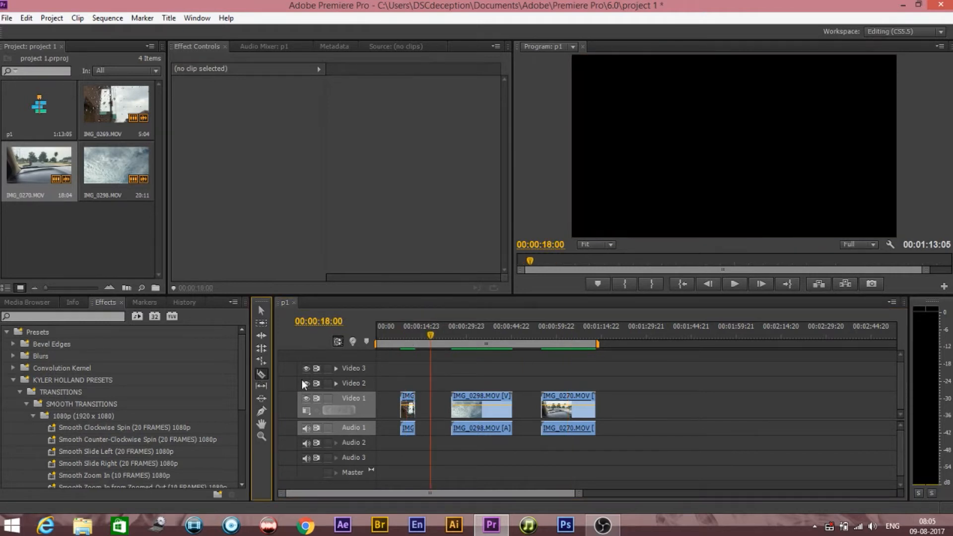
pyautogui.click(469, 336)
pyautogui.click(469, 405)
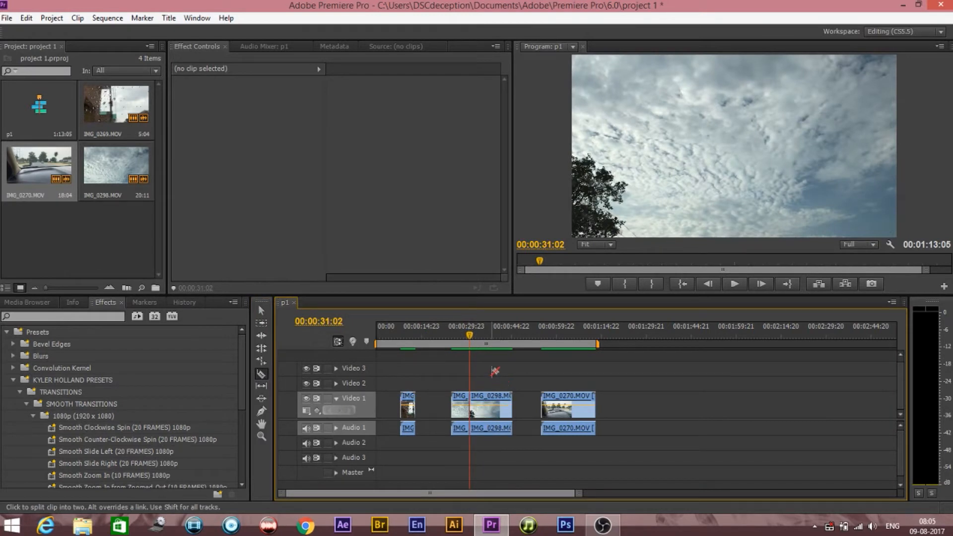
pyautogui.hotkey('ctrl', 'z')
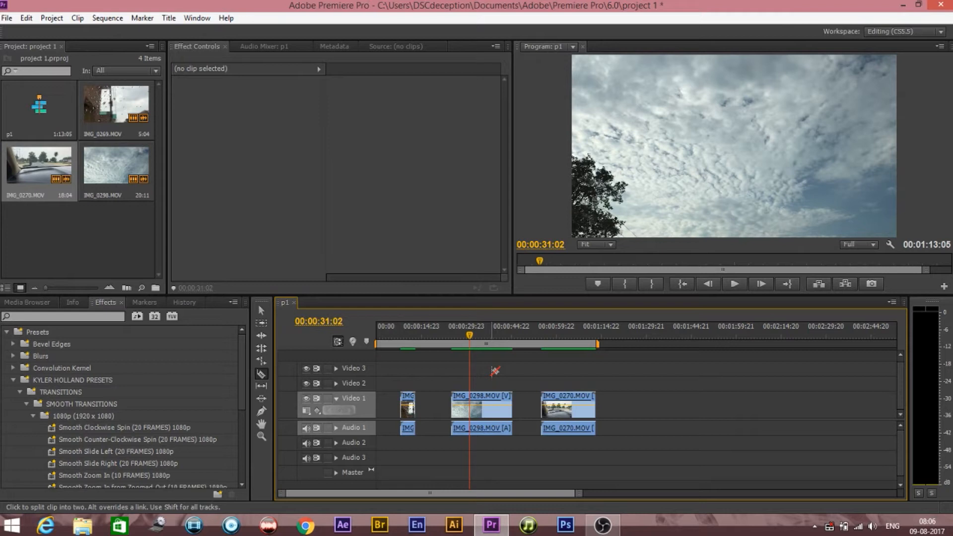
# Step: Redo the Razor cut at 00:00:31:02 and add a second cut through IMG_0298.MOV at 00:00:39:03
pyautogui.hotkey('ctrl', 'shift', 'z')
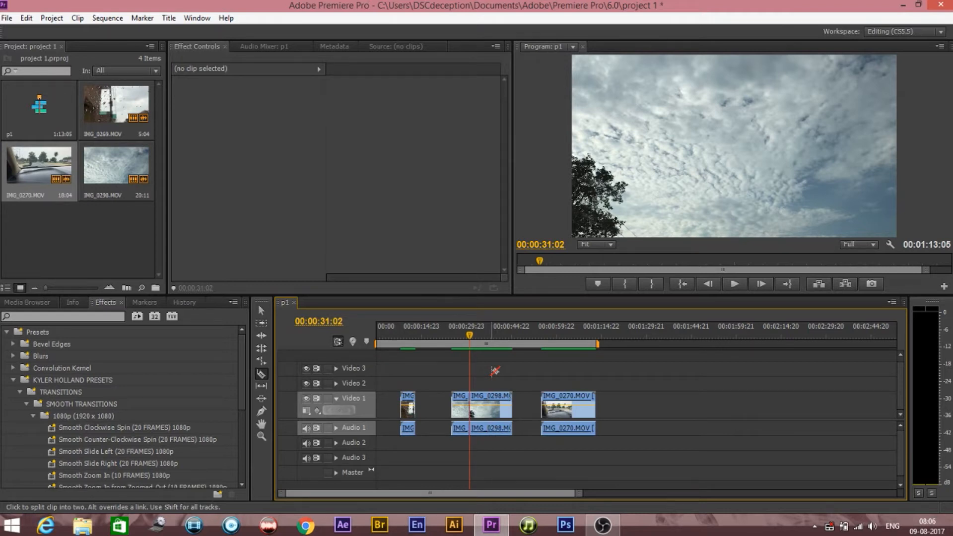
pyautogui.press('space')
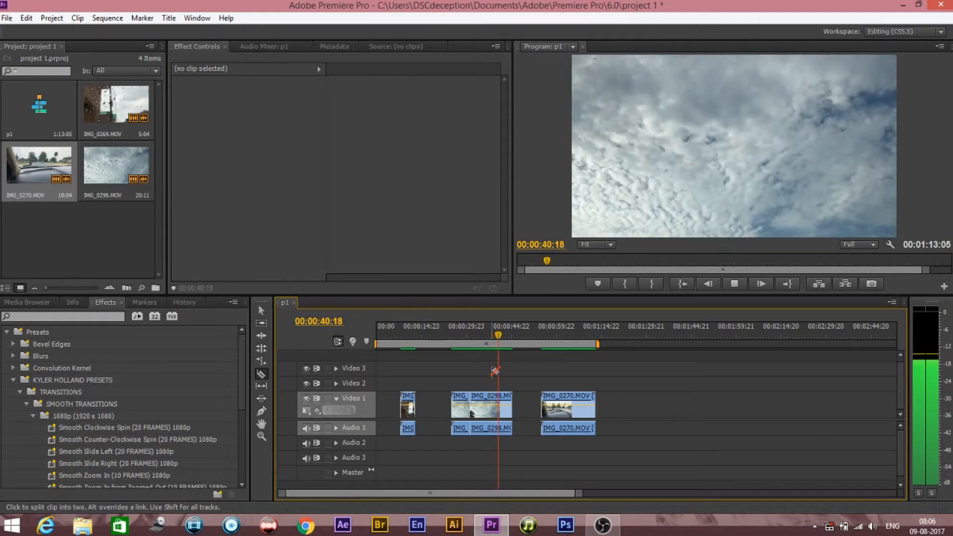
pyautogui.press('space')
pyautogui.press('Left')
pyautogui.press('Left')
pyautogui.press('Left')
pyautogui.press('Left')
pyautogui.press('Left')
pyautogui.press('Left')
pyautogui.press('Left')
pyautogui.press('Left')
pyautogui.press('Left')
pyautogui.press('Left')
pyautogui.press('Left')
pyautogui.press('Left')
pyautogui.press('Left')
pyautogui.press('Left')
pyautogui.press('Left')
pyautogui.press('Left')
pyautogui.press('Left')
pyautogui.press('Left')
pyautogui.press('Left')
pyautogui.press('Left')
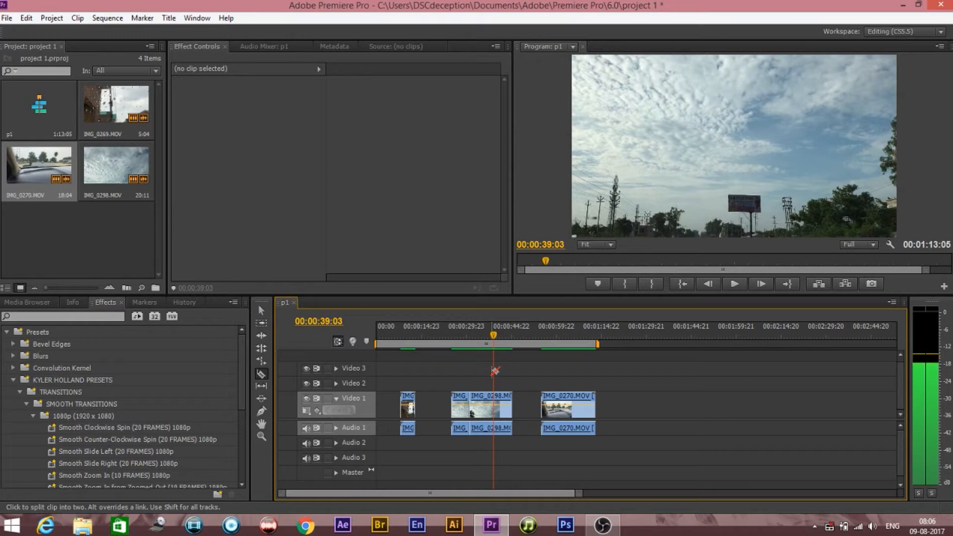
pyautogui.keyDown('shift'); pyautogui.click(494, 370); pyautogui.keyUp('shift')
pyautogui.press('v')
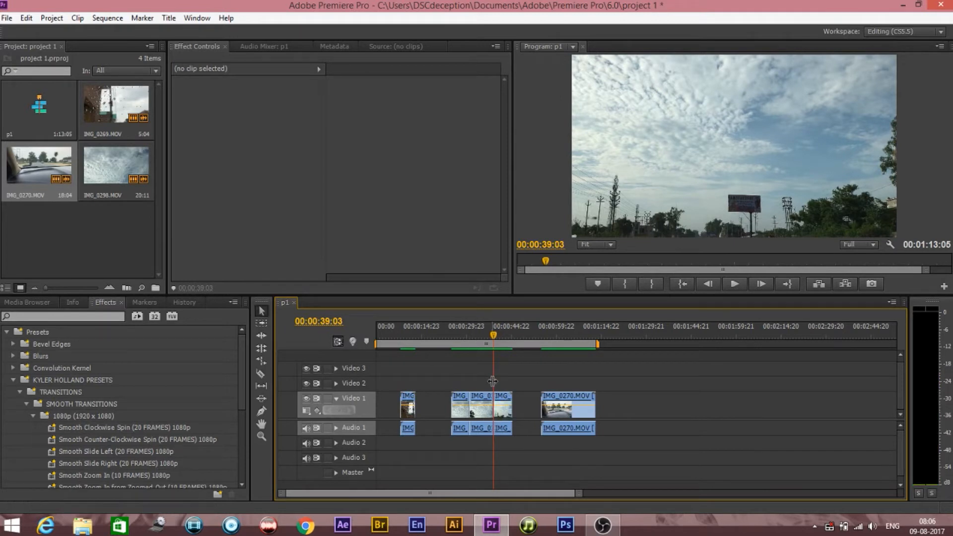
# Step: Delete the last and the first piece of the cut IMG_0298.MOV clip, keeping only the middle piece
pyautogui.click(506, 408)
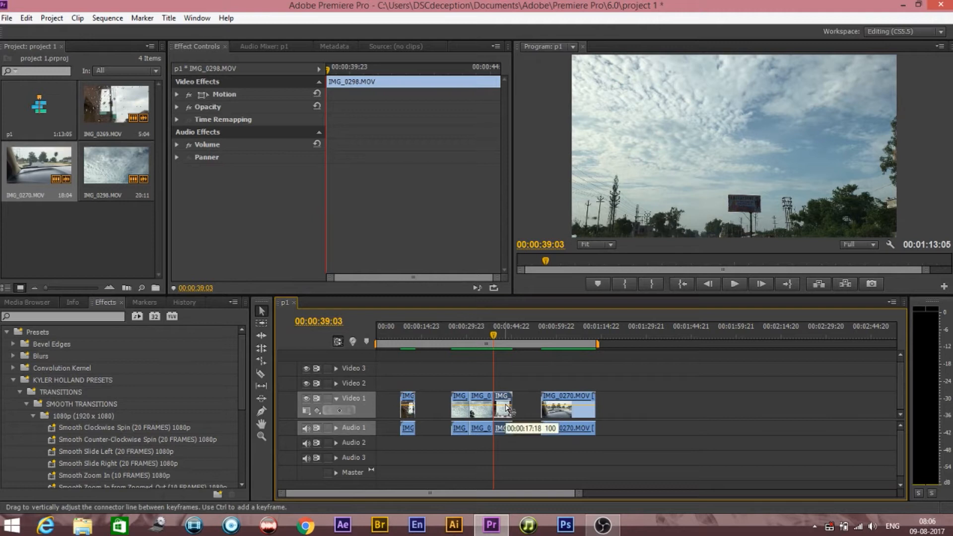
pyautogui.press('Delete')
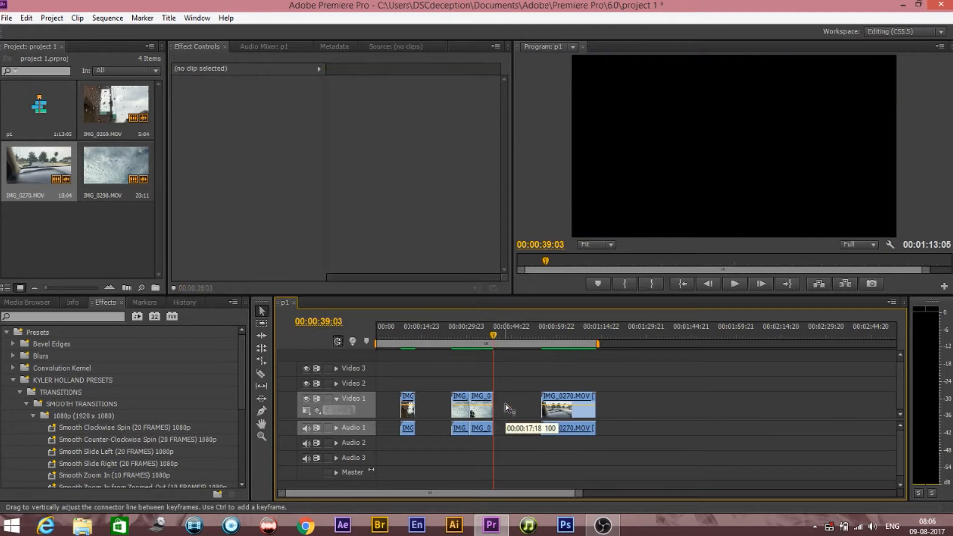
pyautogui.click(462, 410)
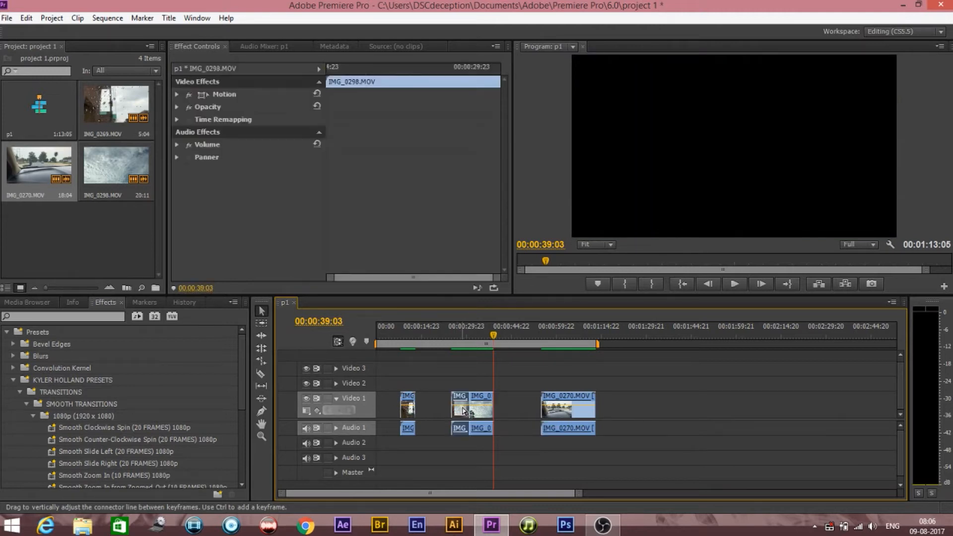
pyautogui.press('Delete')
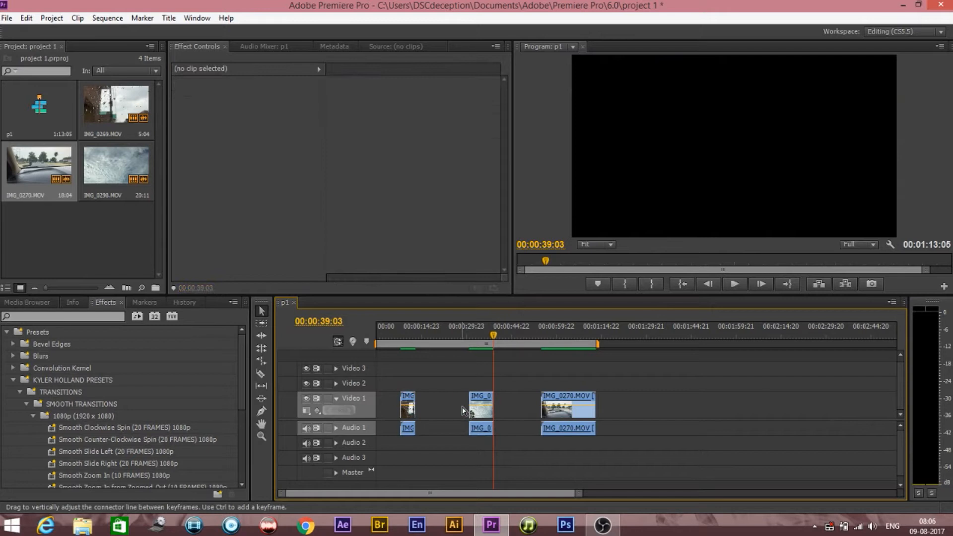
# Step: Speed up the IMG_0270.MOV clip on Video 1 to about three times its original speed
pyautogui.click(540, 341)
pyautogui.press('space')
pyautogui.click(570, 406)
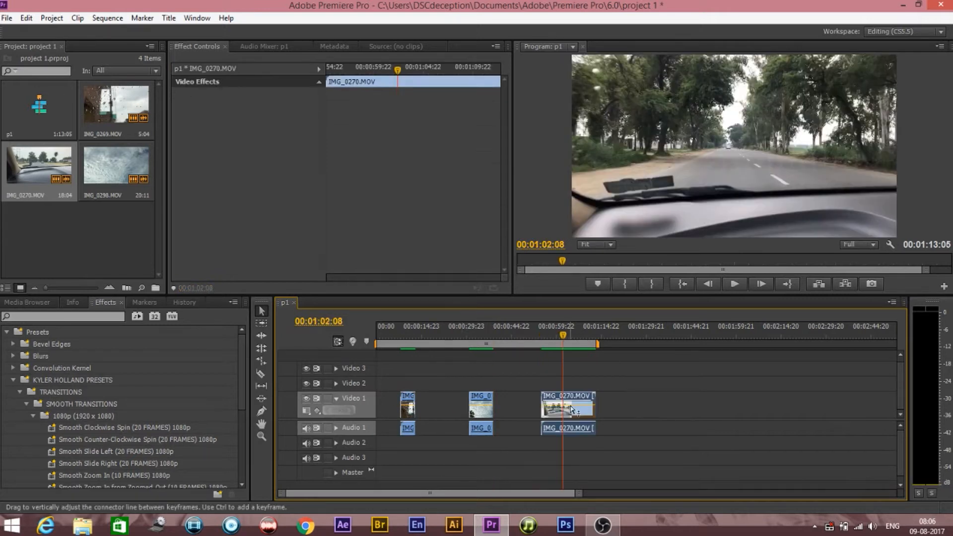
pyautogui.rightClick(570, 405)
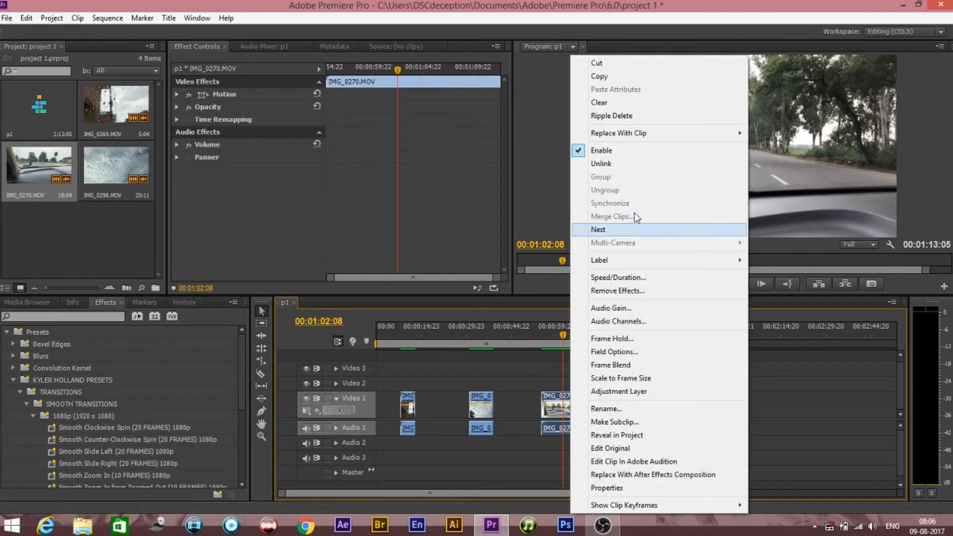
pyautogui.click(628, 276)
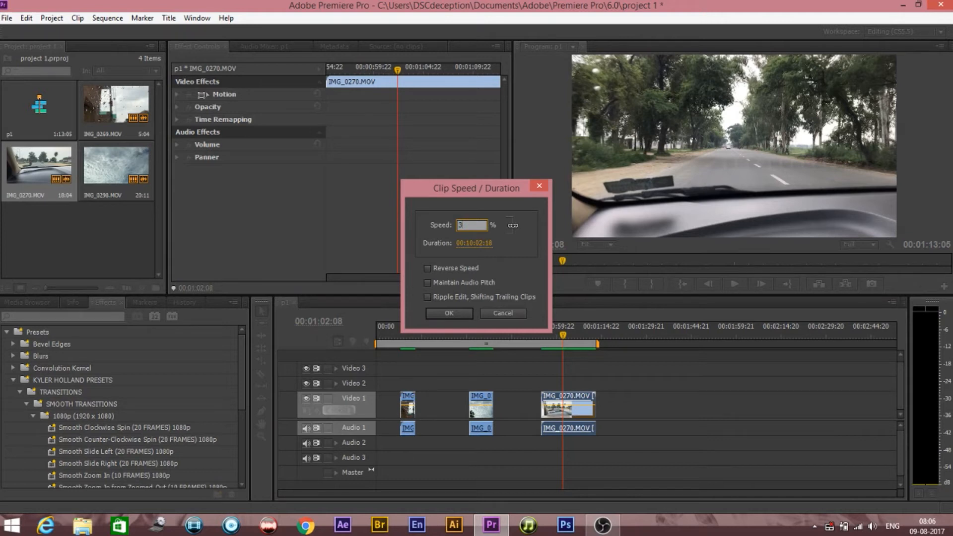
pyautogui.press('Return')
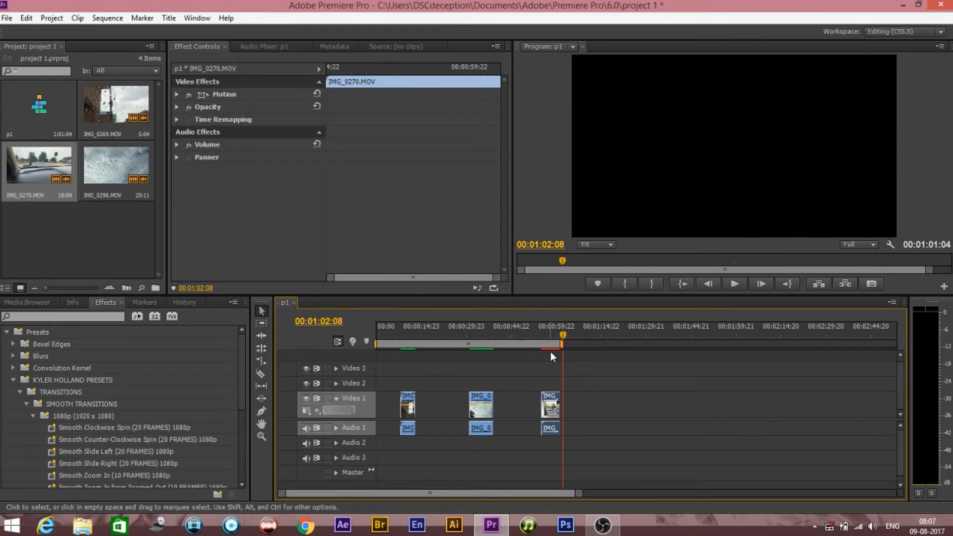
# Step: Render the work area so the sped-up IMG_0270.MOV clip gets its preview
pyautogui.press('Return')
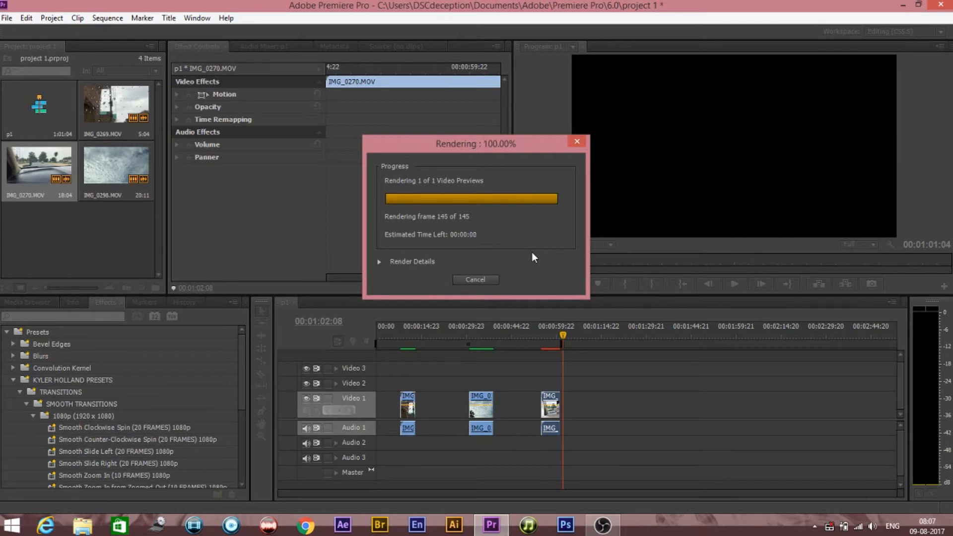
pyautogui.press('space')
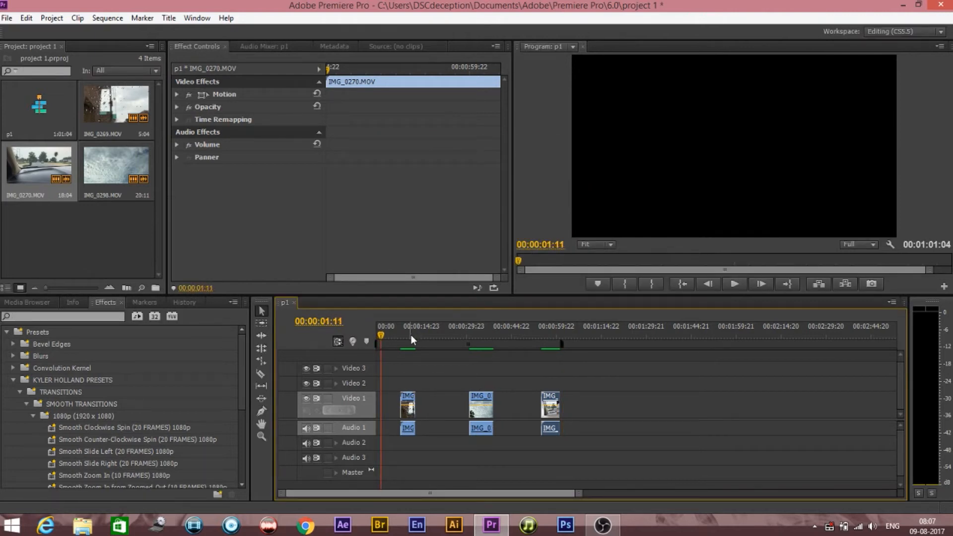
pyautogui.click(538, 338)
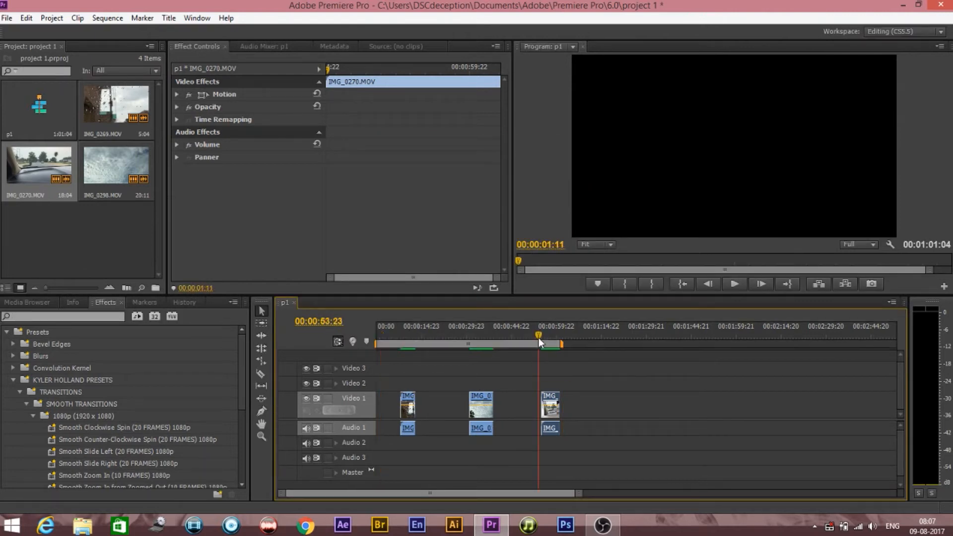
# Step: Cut IMG_0269.MOV on Video 1 at 00:00:09:04 and delete the piece before the cut
pyautogui.click(400, 338)
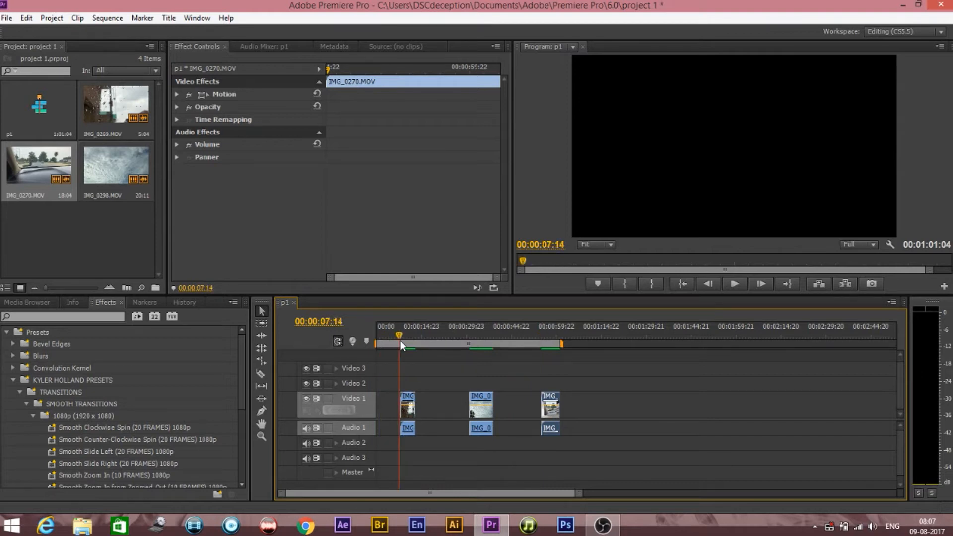
pyautogui.press('space')
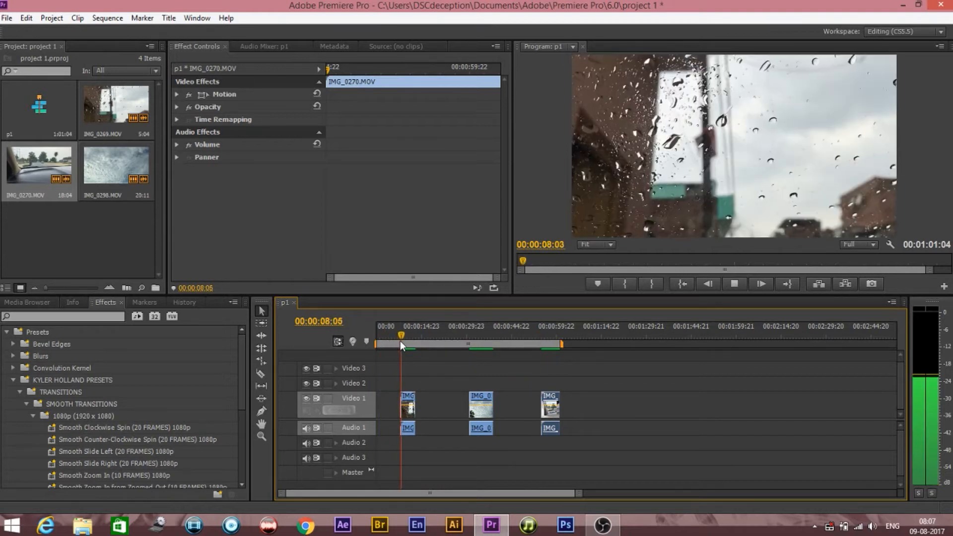
pyautogui.press('space')
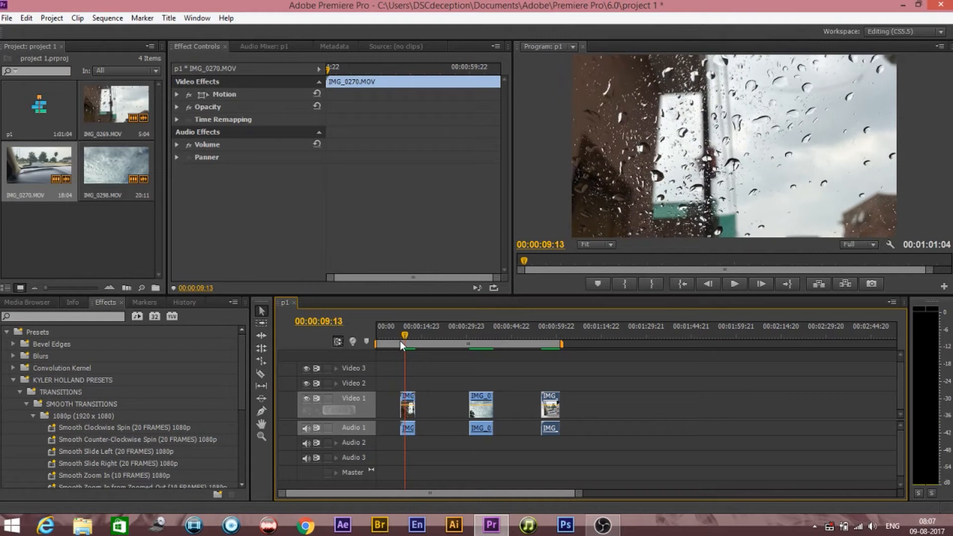
pyautogui.hotkey('shift', 'Left')
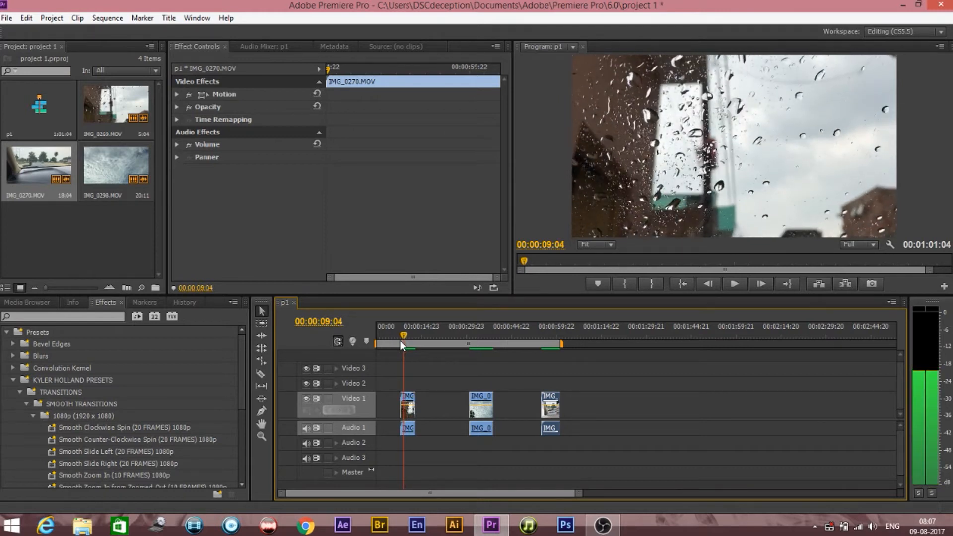
pyautogui.click(403, 408)
pyautogui.press('Delete')
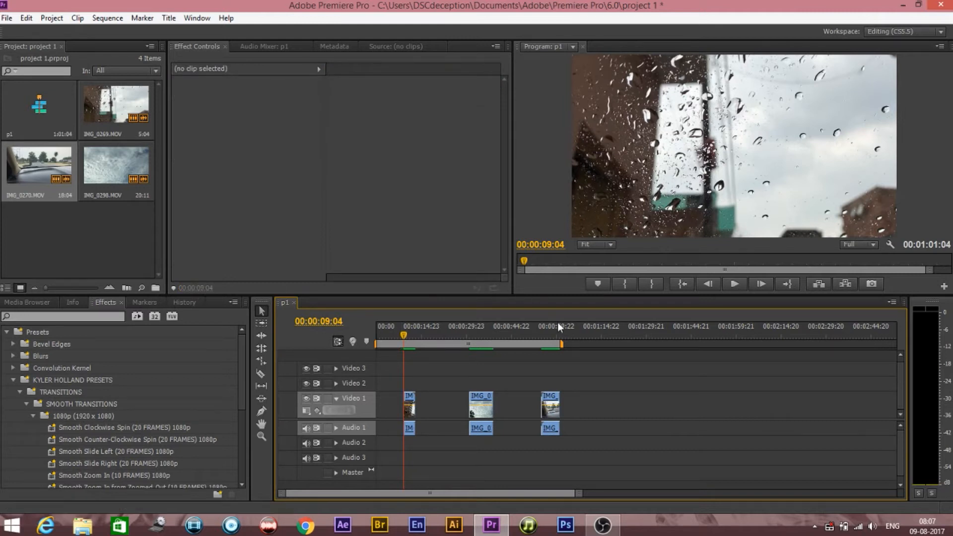
# Step: Move IMG_0270.MOV and IMG_0298.MOV, in that order, directly behind IMG_0269.MOV on Video 1 without gaps
pyautogui.click(475, 326)
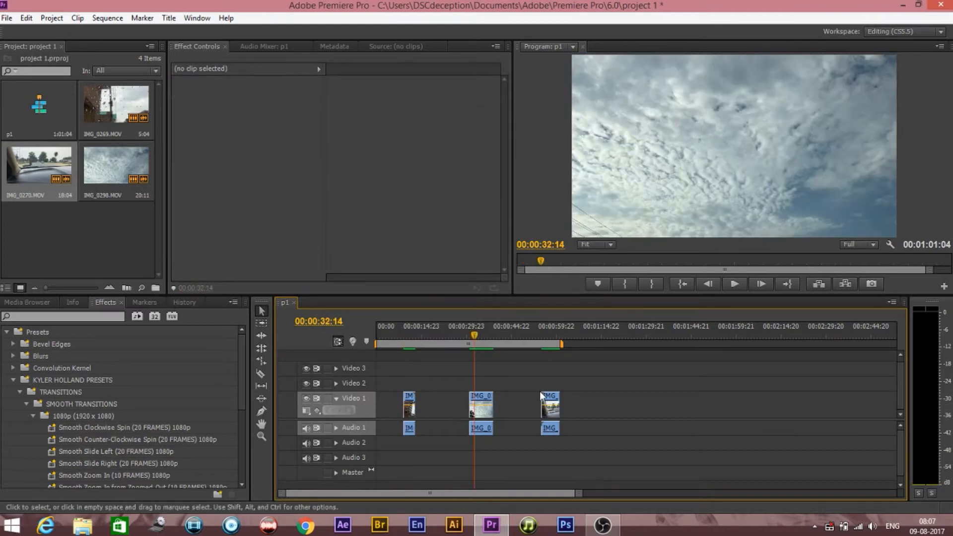
pyautogui.moveTo(551, 397); pyautogui.dragTo(445, 398)
pyautogui.click(394, 334)
pyautogui.press('space')
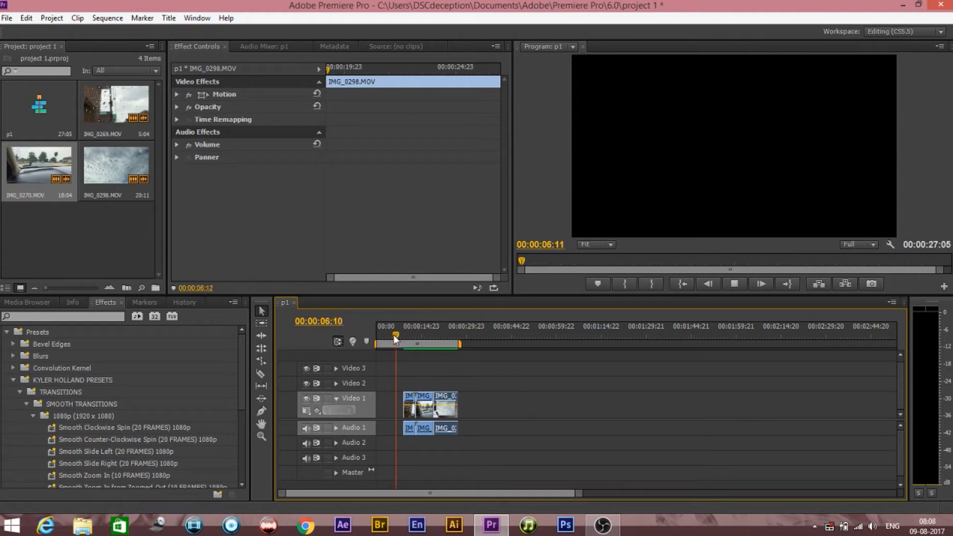
pyautogui.press('space')
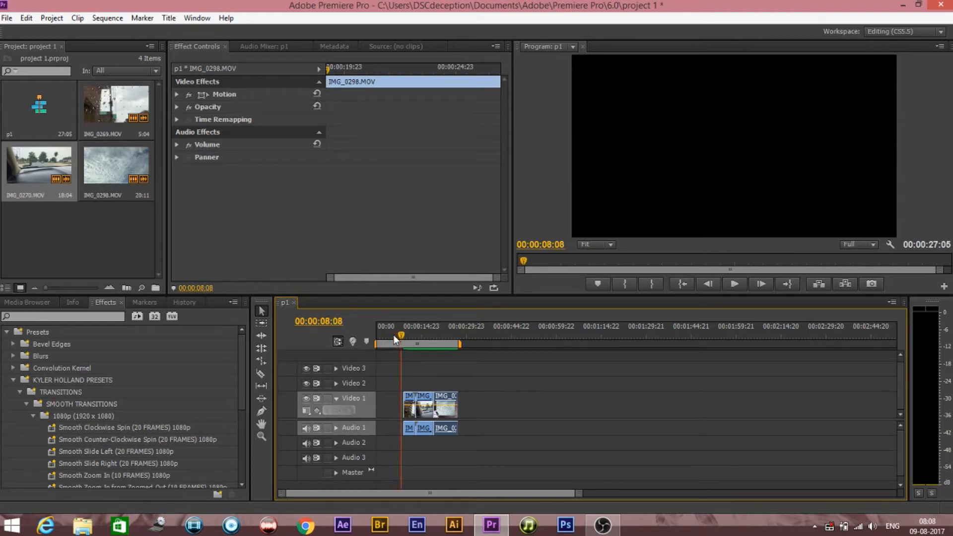
# Step: Move IMG_0298.MOV away from IMG_0270.MOV on Video 1 and close the gap between them with Ripple Delete
pyautogui.moveTo(445, 404); pyautogui.dragTo(480, 405)
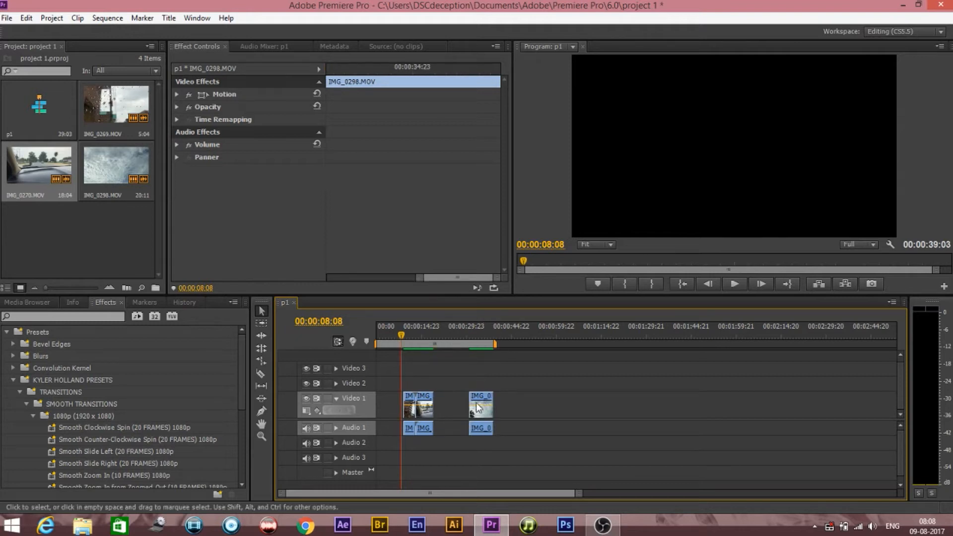
pyautogui.rightClick(450, 408)
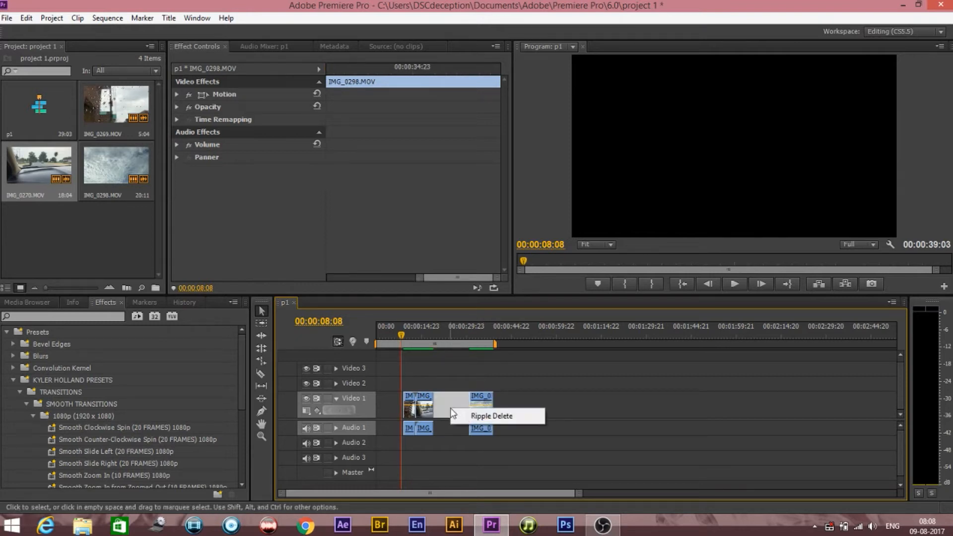
pyautogui.click(469, 417)
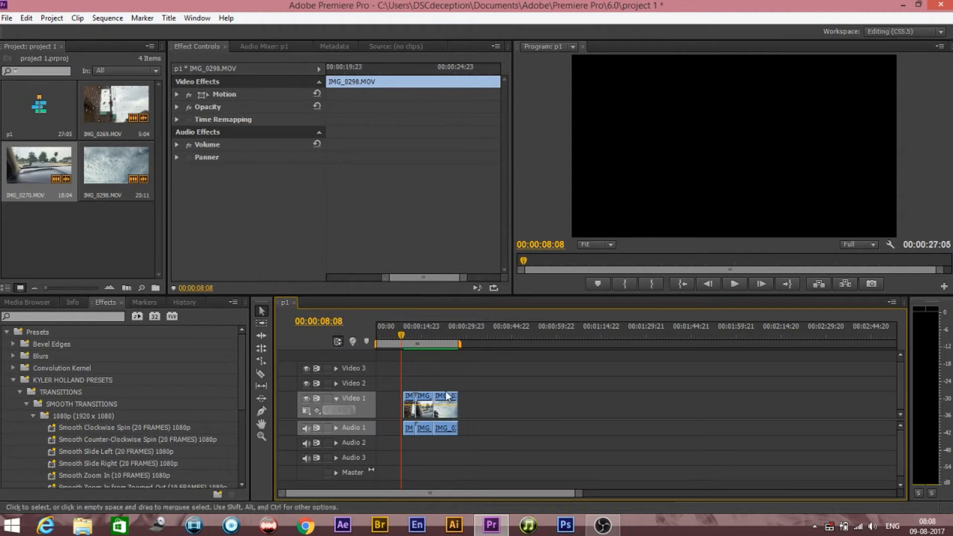
# Step: Play back the three joined clips up to 00:00:24:10
pyautogui.press('space')
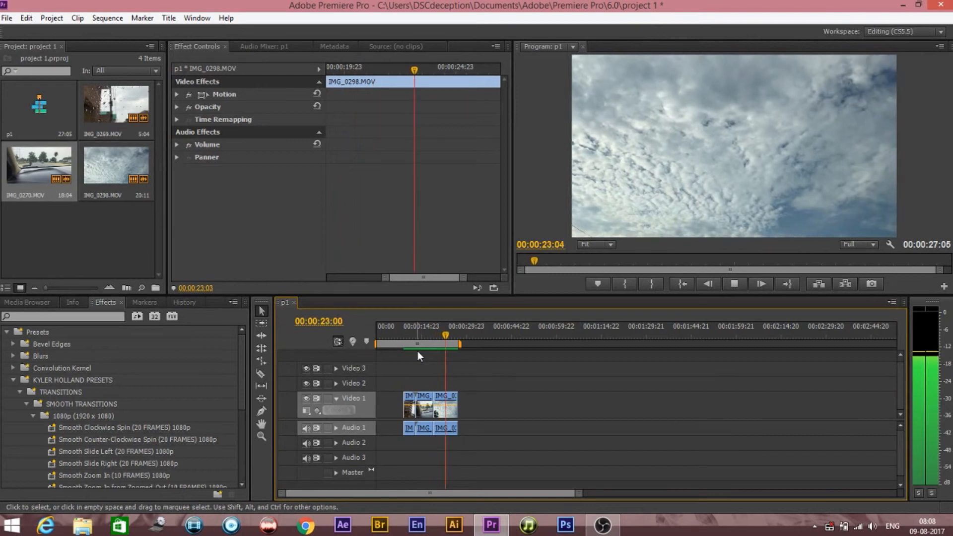
pyautogui.press('space')
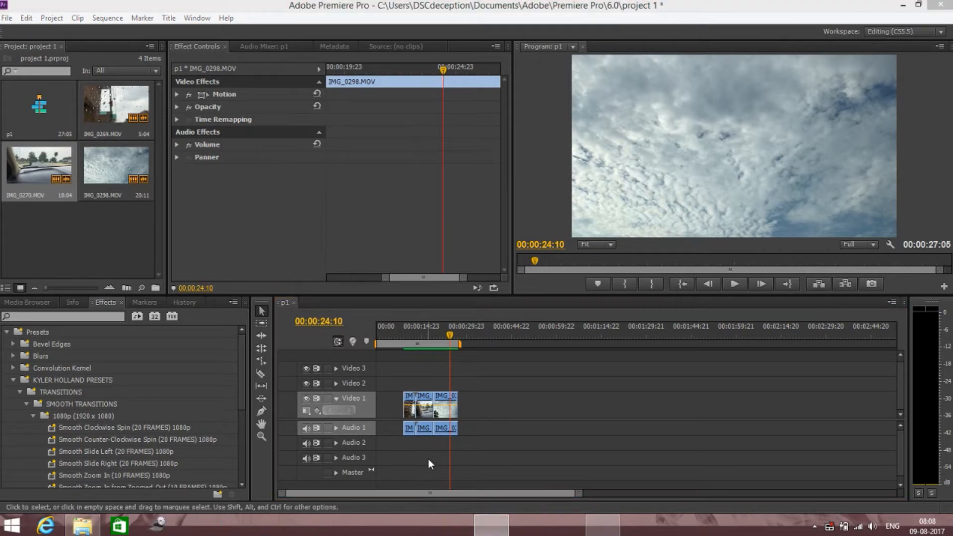
# Step: Bring the music file Aso - Seasons from the Downloads folder onto the Audio 2 track at the sequence start
pyautogui.press('super+e')
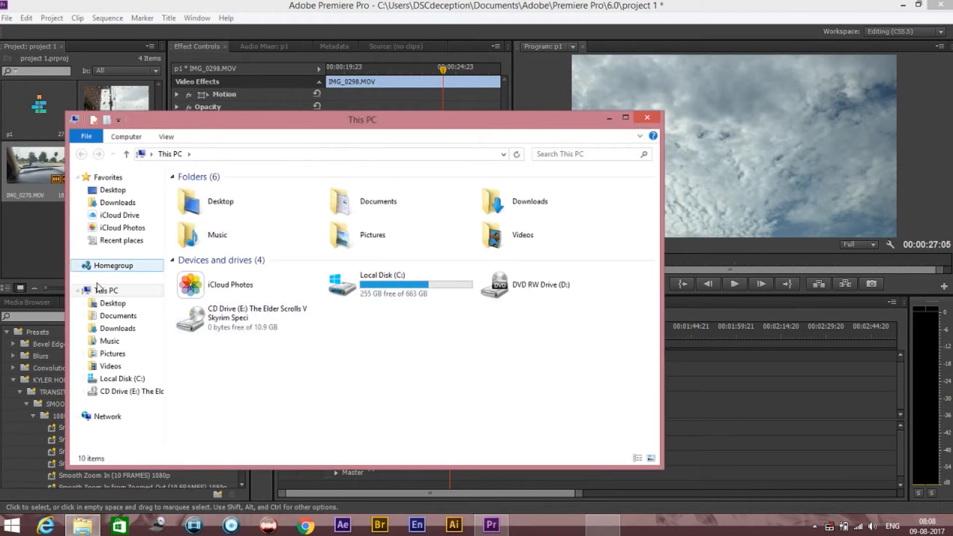
pyautogui.click(117, 328)
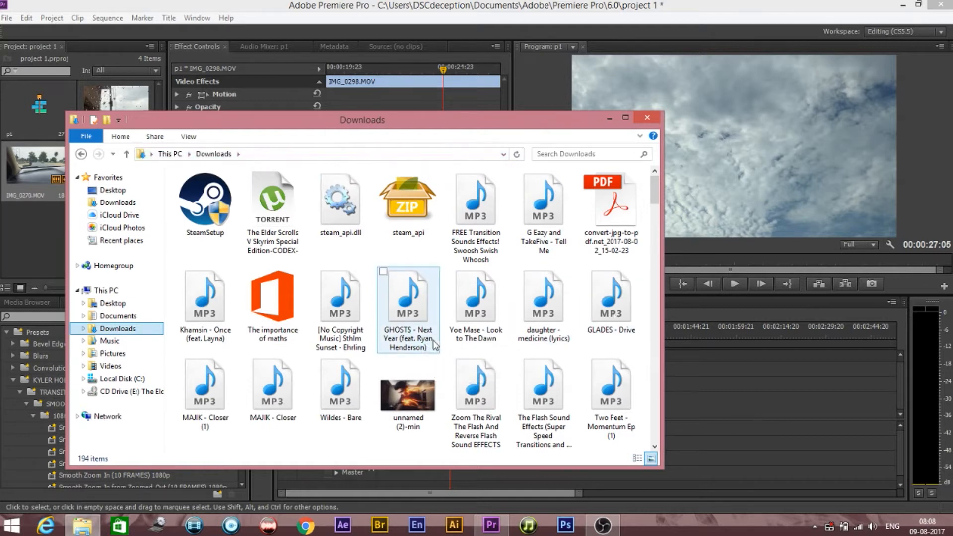
pyautogui.click(278, 397)
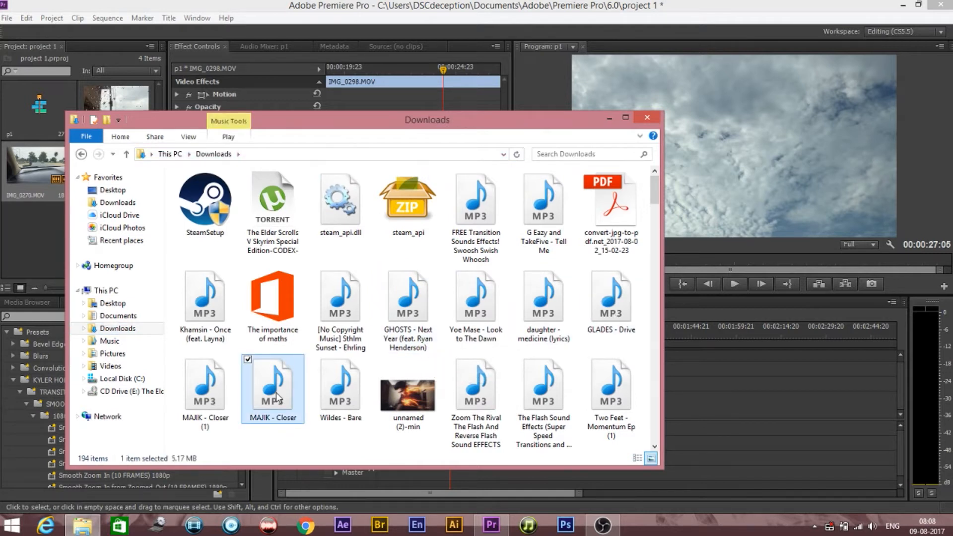
pyautogui.press('Down')
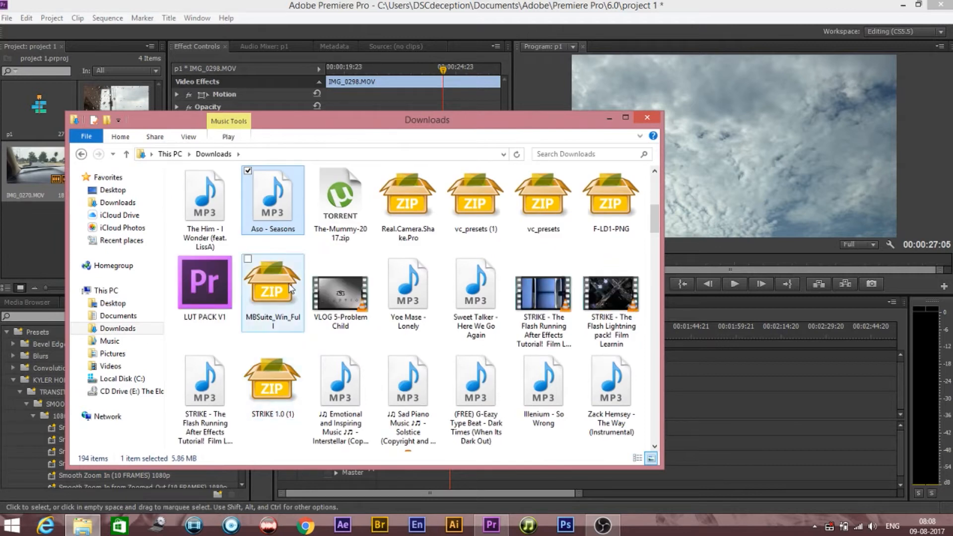
pyautogui.moveTo(272, 214); pyautogui.dragTo(379, 439)
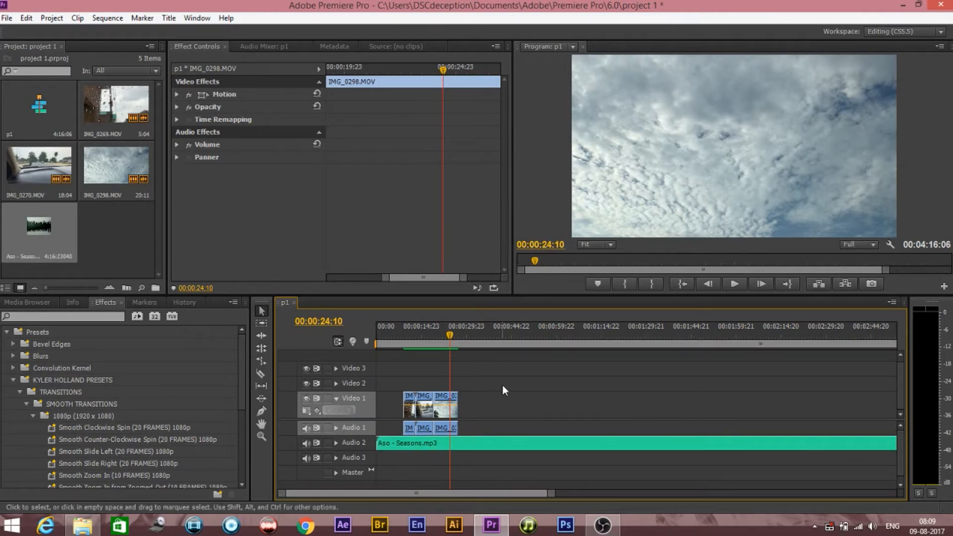
# Step: Play the sequence, split the Aso - Seasons music on Audio 2 at 00:00:20:11 and delete the part after the cut
pyautogui.click(381, 331)
pyautogui.press('space')
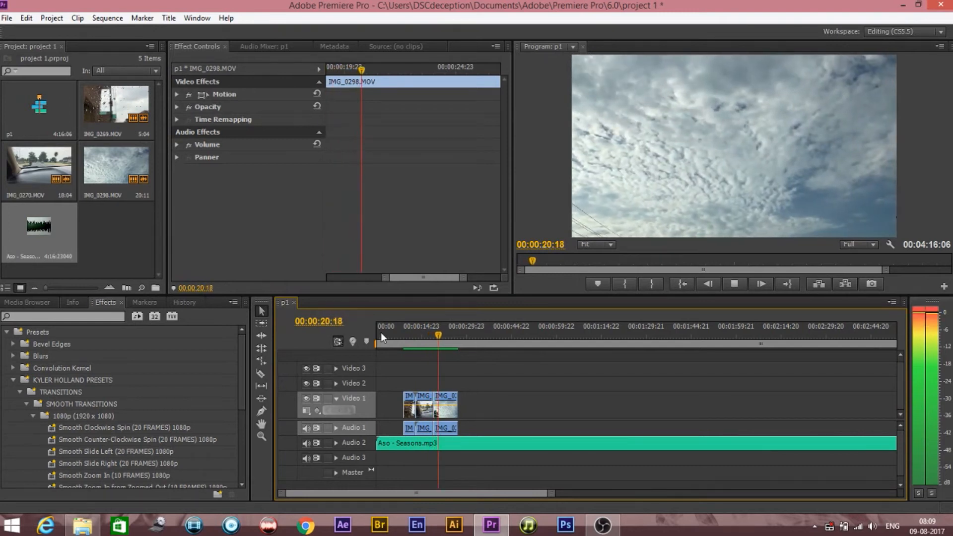
pyautogui.press('space')
pyautogui.press('Left')
pyautogui.press('Left')
pyautogui.press('Left')
pyautogui.press('Left')
pyautogui.press('Left')
pyautogui.press('Left')
pyautogui.press('Left')
pyautogui.press('Left')
pyautogui.press('Left')
pyautogui.press('Left')
pyautogui.press('Left')
pyautogui.press('Left')
pyautogui.press('Left')
pyautogui.press('Left')
pyautogui.press('Left')
pyautogui.press('Left')
pyautogui.press('Left')
pyautogui.press('Left')
pyautogui.press('Left')
pyautogui.press('Left')
pyautogui.press('Left')
pyautogui.press('Left')
pyautogui.press('Left')
pyautogui.press('Left')
pyautogui.press('Left')
pyautogui.press('Left')
pyautogui.press('c')
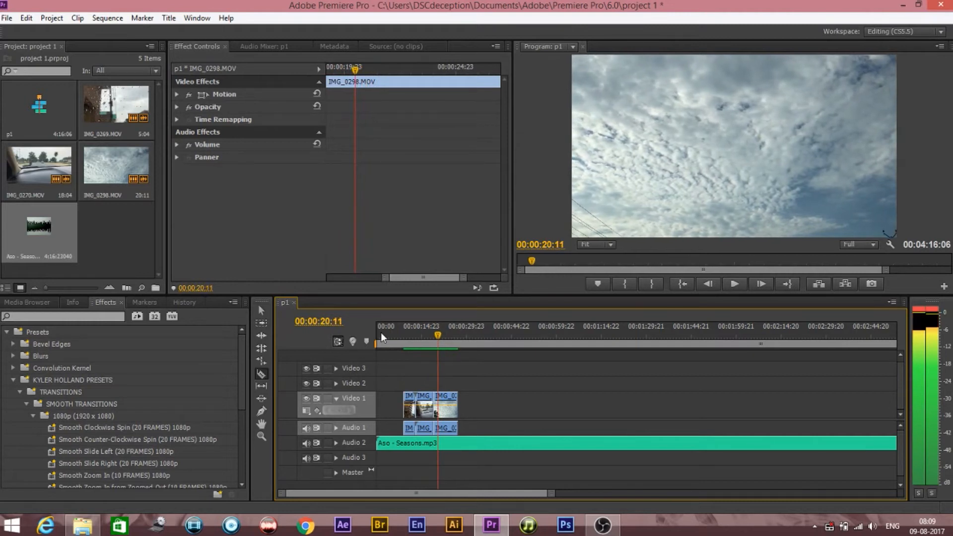
pyautogui.click(441, 443)
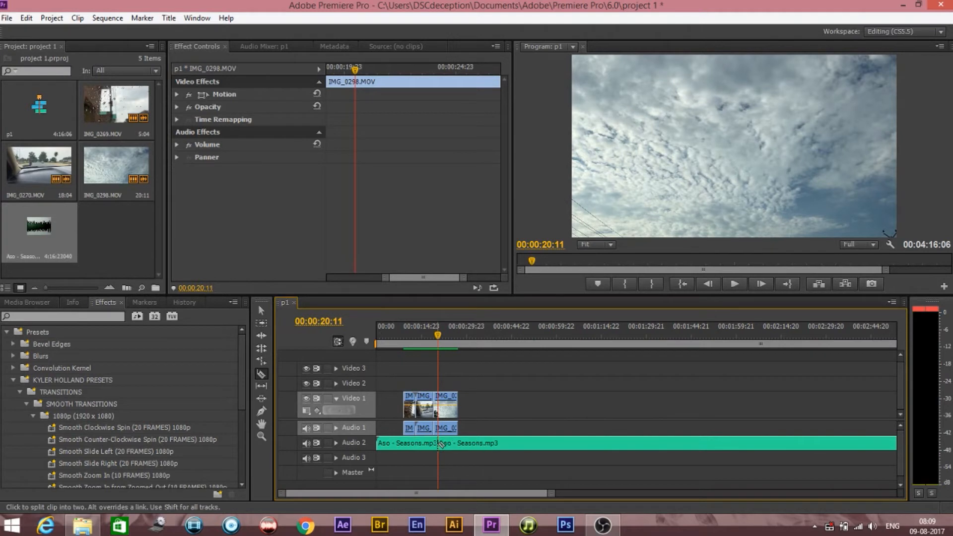
pyautogui.press('v')
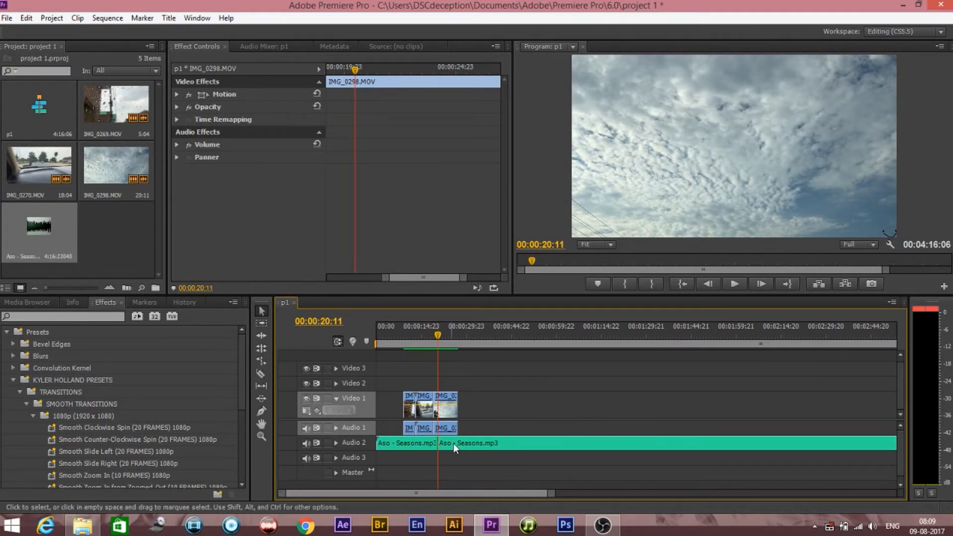
pyautogui.click(453, 442)
pyautogui.press('Delete')
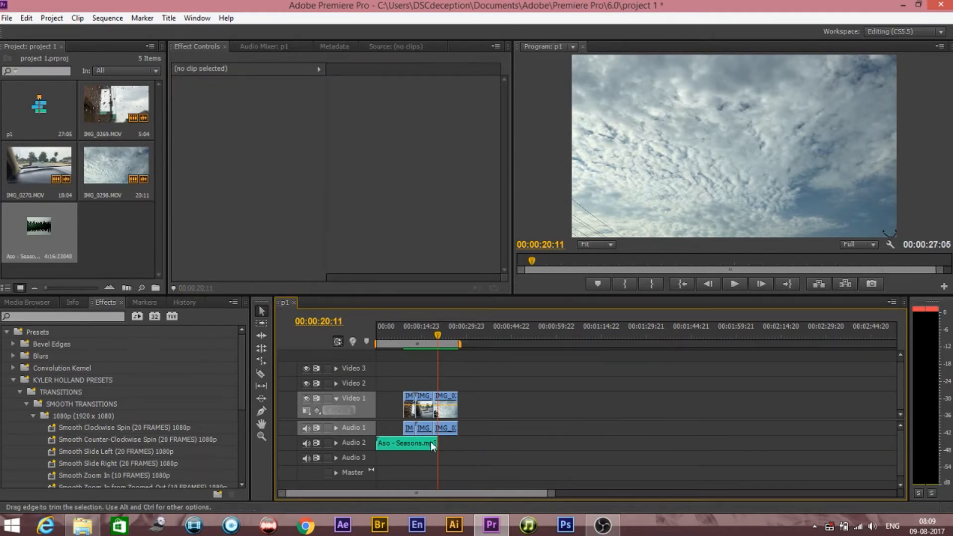
# Step: Close the gap before IMG_0269.MOV on Video 1 with Ripple Delete and play the sequence back to about 00:00:20:06
pyautogui.rightClick(392, 407)
pyautogui.click(403, 416)
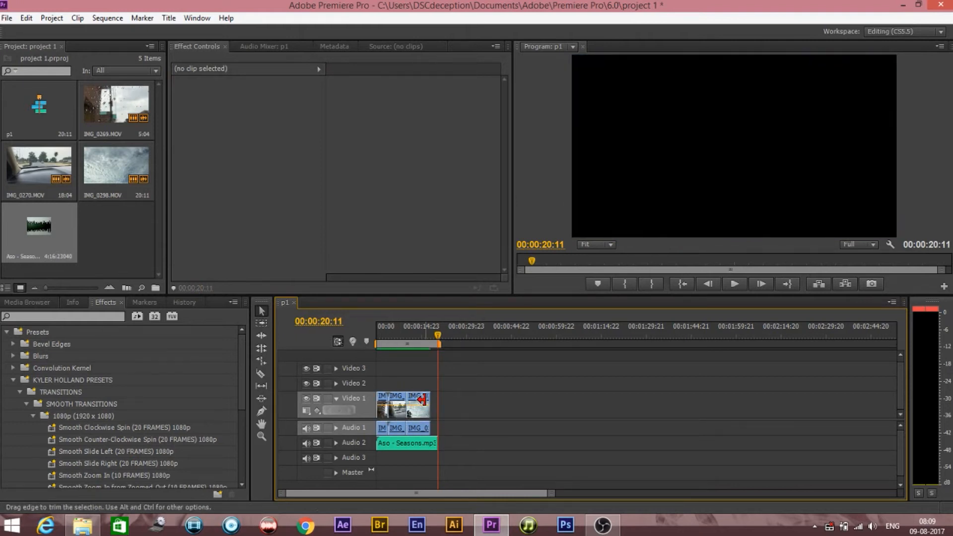
pyautogui.press('space')
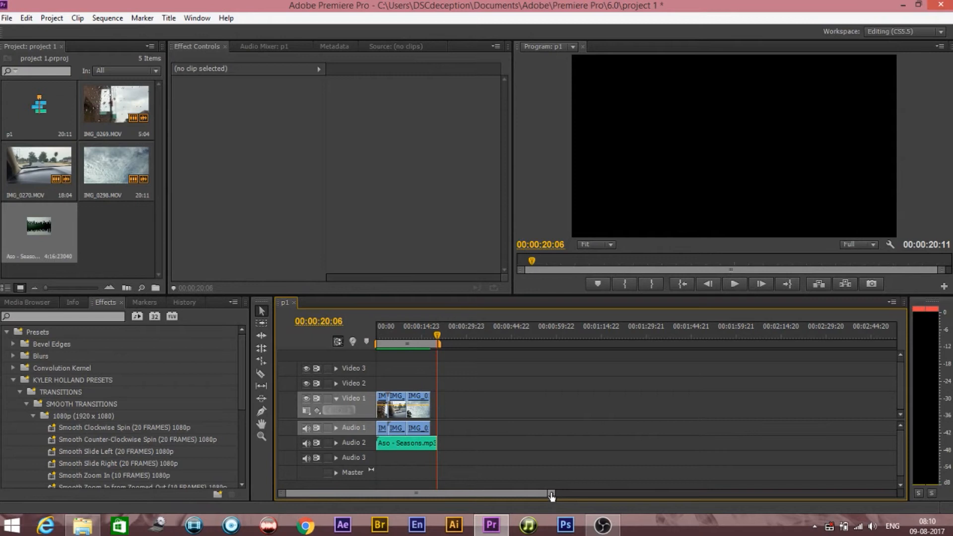
pyautogui.moveTo(551, 495); pyautogui.dragTo(466, 495)
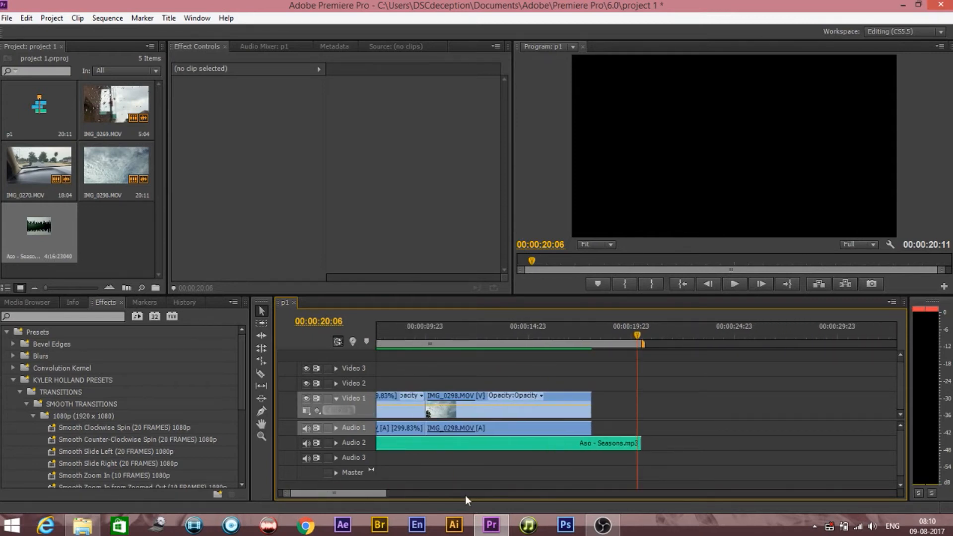
pyautogui.moveTo(361, 495); pyautogui.dragTo(351, 495)
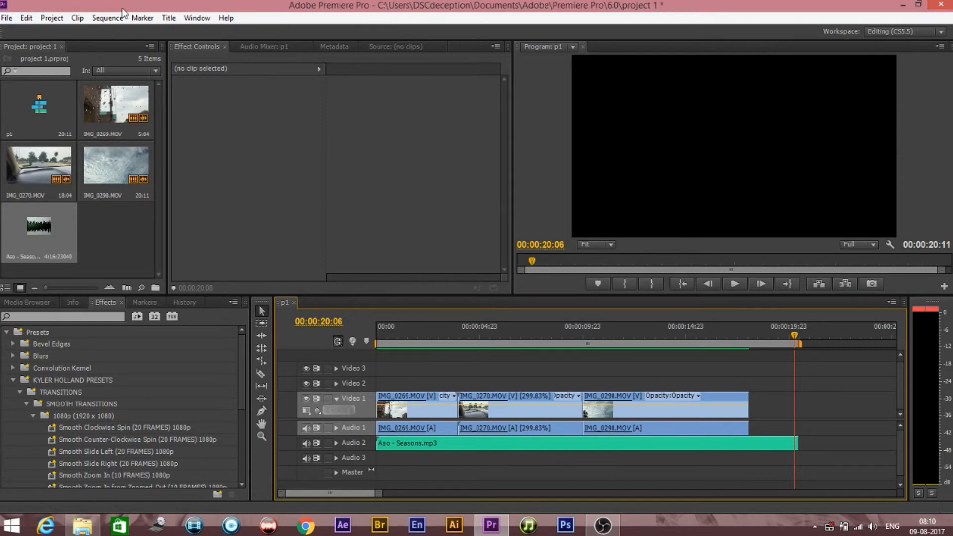
pyautogui.click(8, 19)
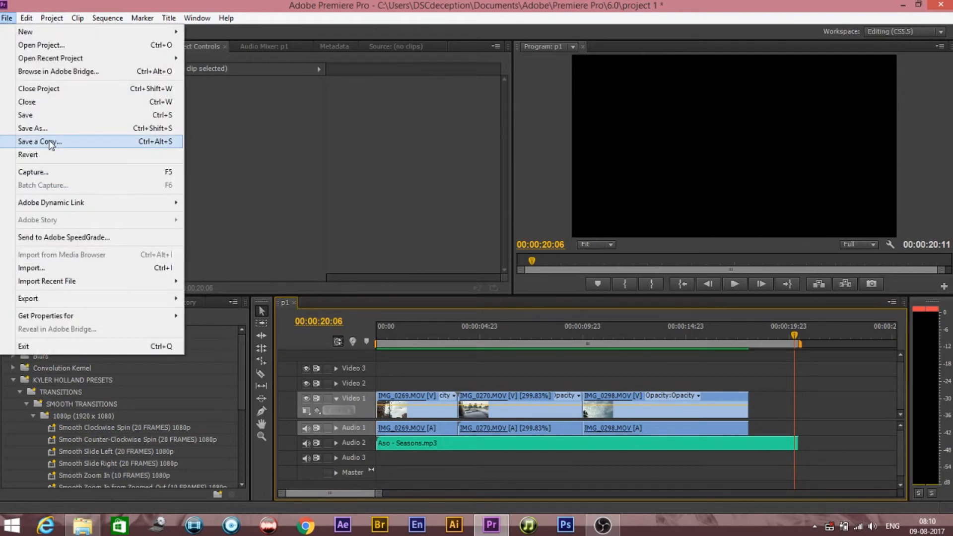
pyautogui.moveTo(121, 302)
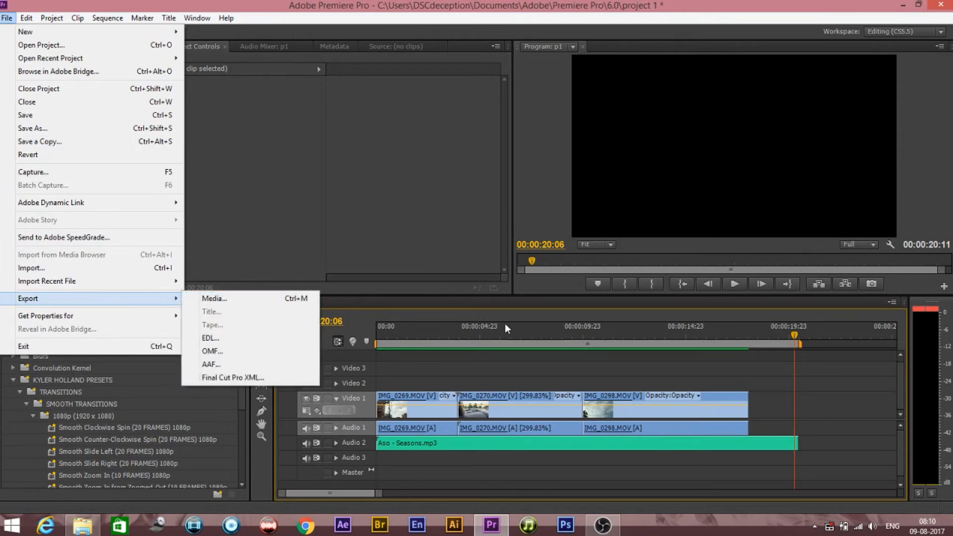
pyautogui.click(689, 373)
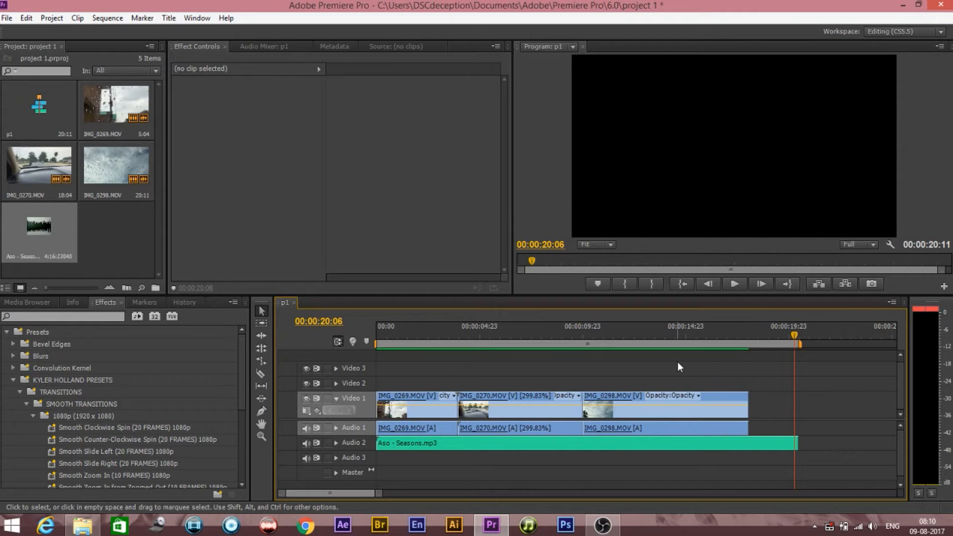
# Step: Open the media export settings for sequence p1 and set the export format to H.264
pyautogui.hotkey('ctrl', 'm')
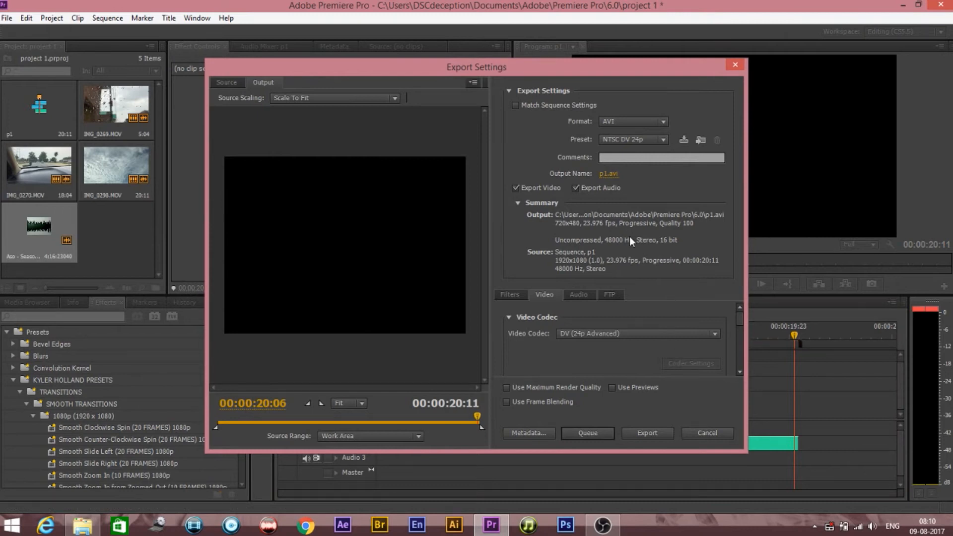
pyautogui.click(640, 127)
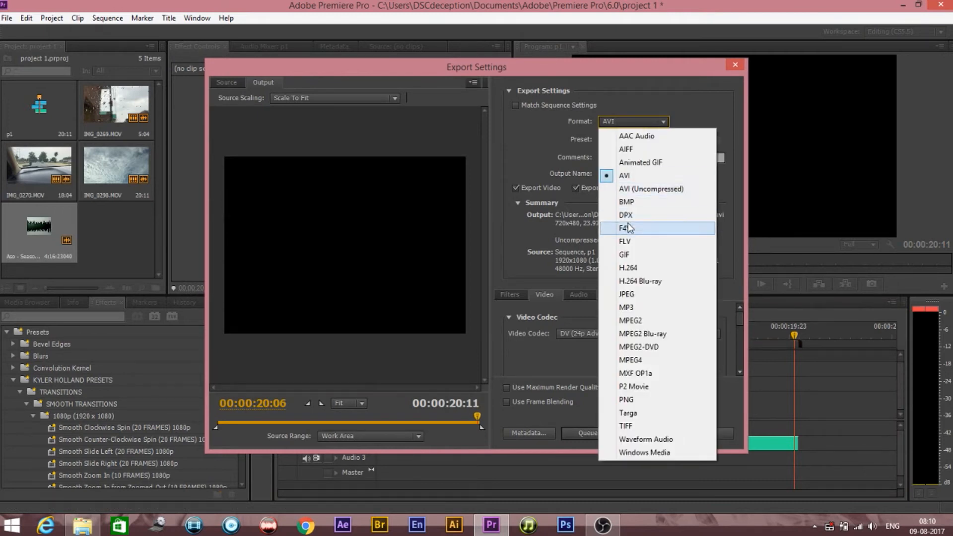
pyautogui.click(629, 268)
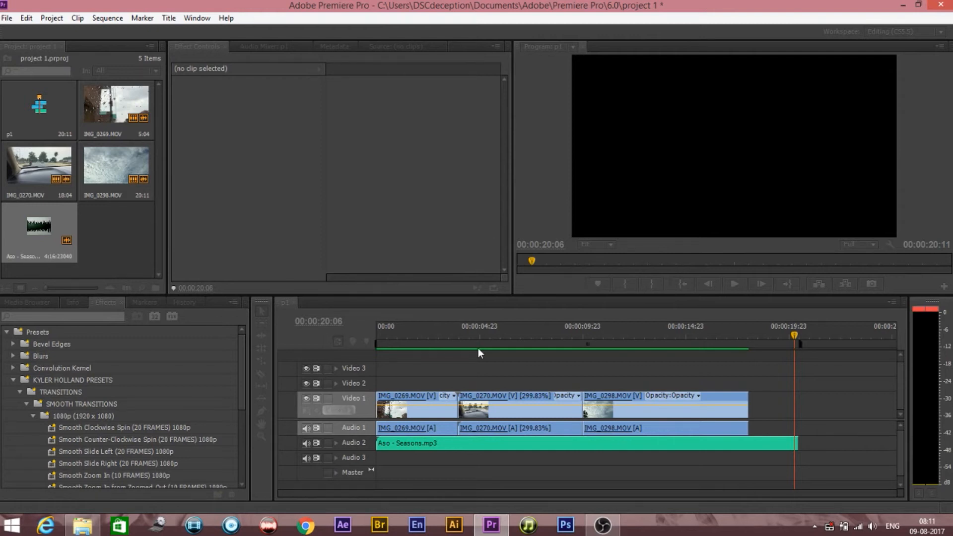
# Step: Reopen the export settings of sequence p1 and choose the YouTube HD 1080p 23.976 preset
pyautogui.hotkey('ctrl', 'm')
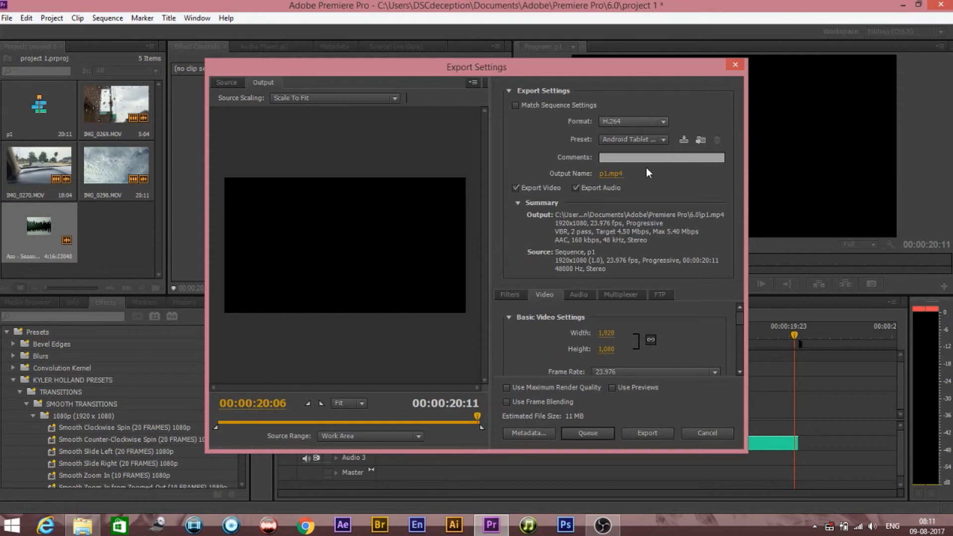
pyautogui.click(638, 138)
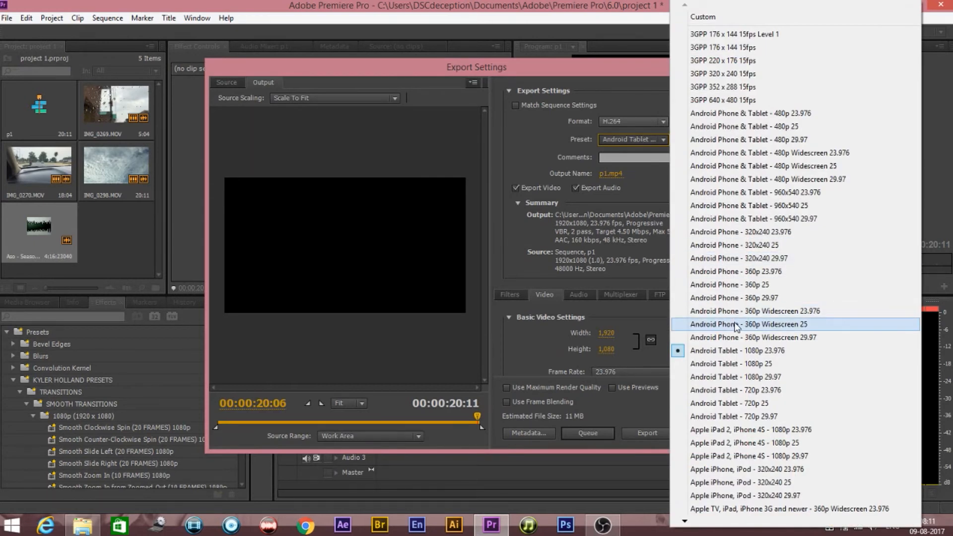
pyautogui.press('Down')
pyautogui.press('Down')
pyautogui.press('Down')
pyautogui.press('Down')
pyautogui.press('Down')
pyautogui.press('Down')
pyautogui.press('Down')
pyautogui.press('Down')
pyautogui.press('Down')
pyautogui.press('Down')
pyautogui.press('Down')
pyautogui.press('Down')
pyautogui.press('Down')
pyautogui.press('Down')
pyautogui.press('Down')
pyautogui.press('Down')
pyautogui.press('Down')
pyautogui.press('Down')
pyautogui.press('Down')
pyautogui.press('Down')
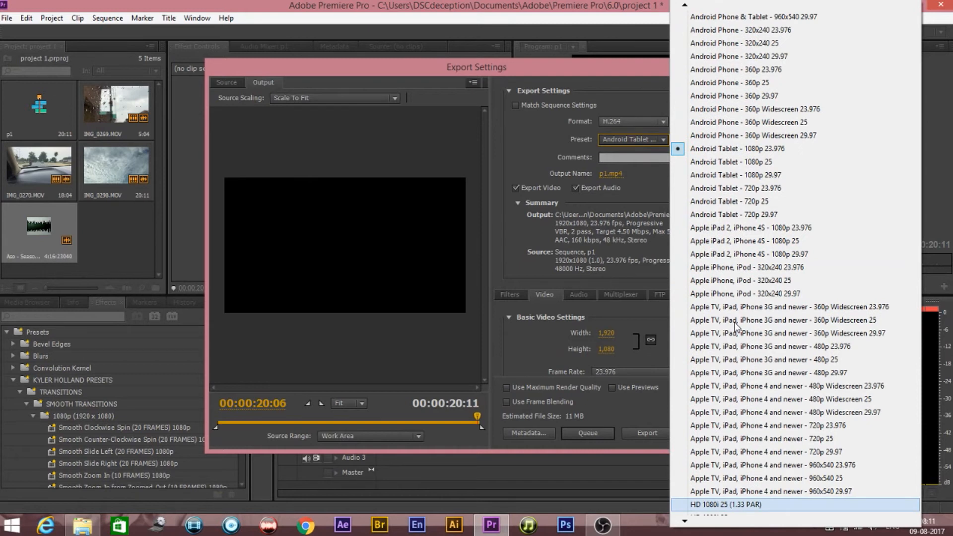
pyautogui.press('Down')
pyautogui.press('Down')
pyautogui.press('Down')
pyautogui.press('Down')
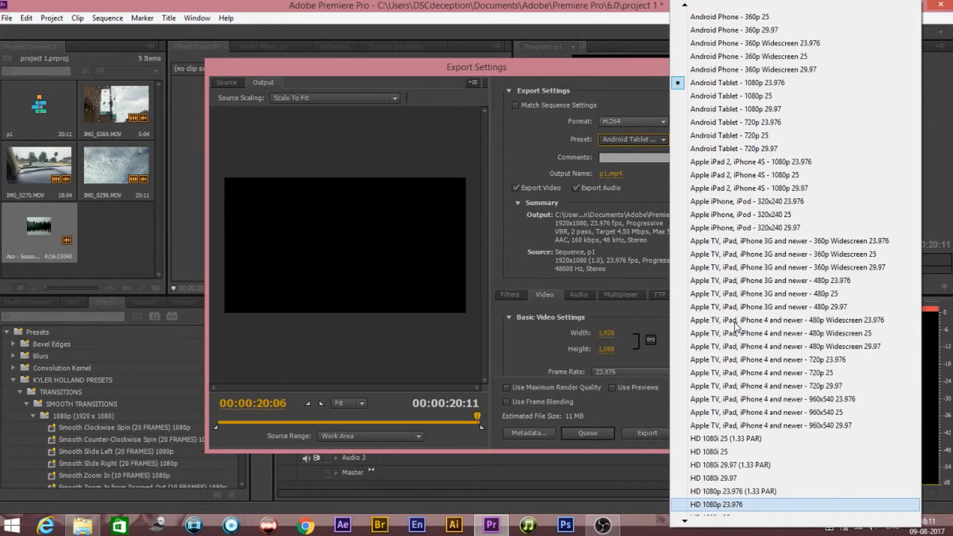
pyautogui.press('Up')
pyautogui.press('Down')
pyautogui.press('Down')
pyautogui.press('Down')
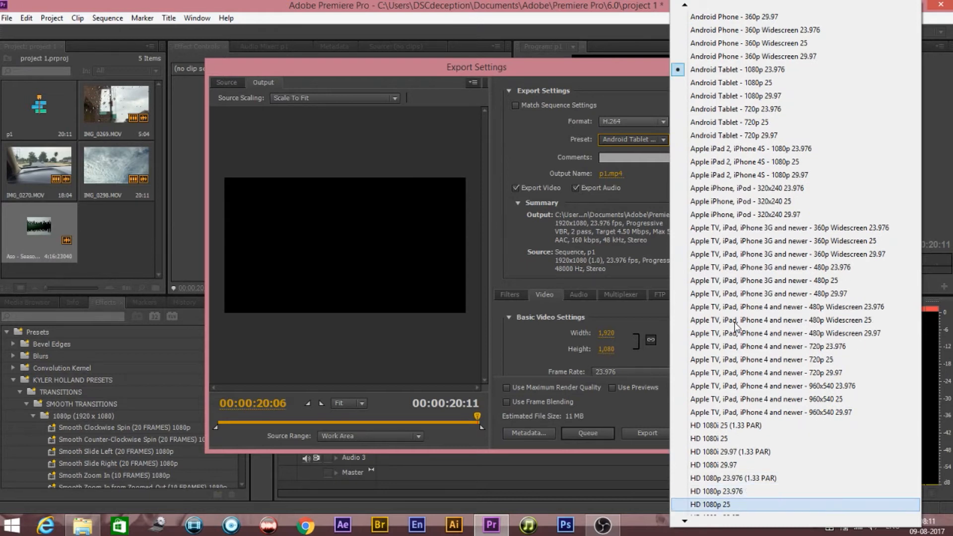
pyautogui.press('Down')
pyautogui.press('Up')
pyautogui.press('Up')
pyautogui.press('Up')
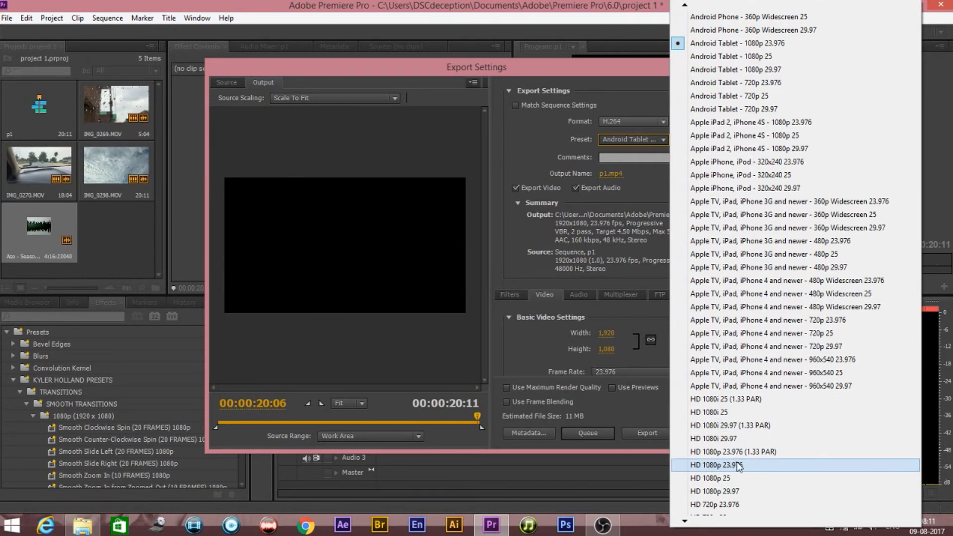
pyautogui.press('Down')
pyautogui.press('Down')
pyautogui.press('Down')
pyautogui.press('Down')
pyautogui.press('Down')
pyautogui.press('Down')
pyautogui.press('Down')
pyautogui.press('Down')
pyautogui.press('Down')
pyautogui.press('Down')
pyautogui.press('Down')
pyautogui.press('Down')
pyautogui.press('Down')
pyautogui.press('Down')
pyautogui.press('Down')
pyautogui.press('Down')
pyautogui.press('Down')
pyautogui.press('Down')
pyautogui.press('Down')
pyautogui.press('Down')
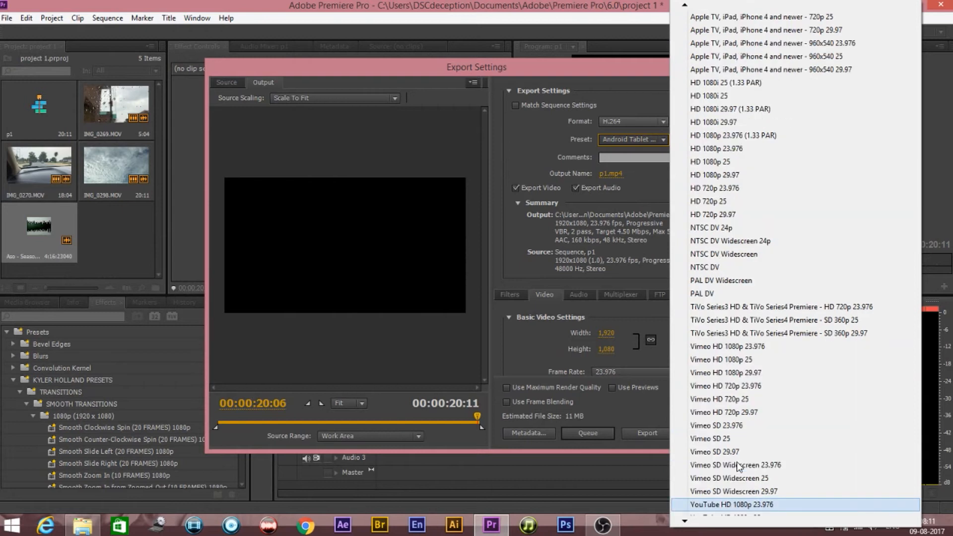
pyautogui.click(752, 505)
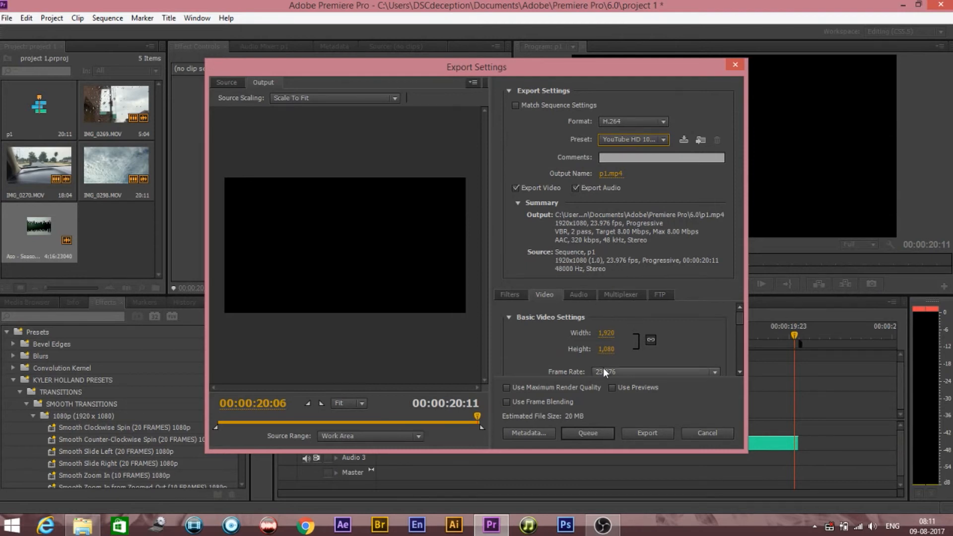
# Step: Export the sequence as p1.mp4 and save the changes to project 1.prproj while closing the program
pyautogui.click(645, 433)
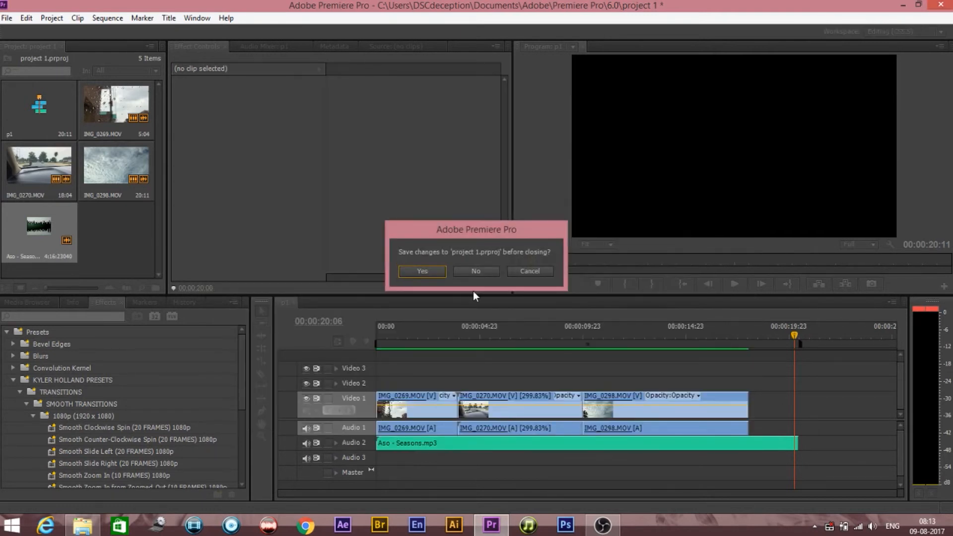
pyautogui.click(421, 271)
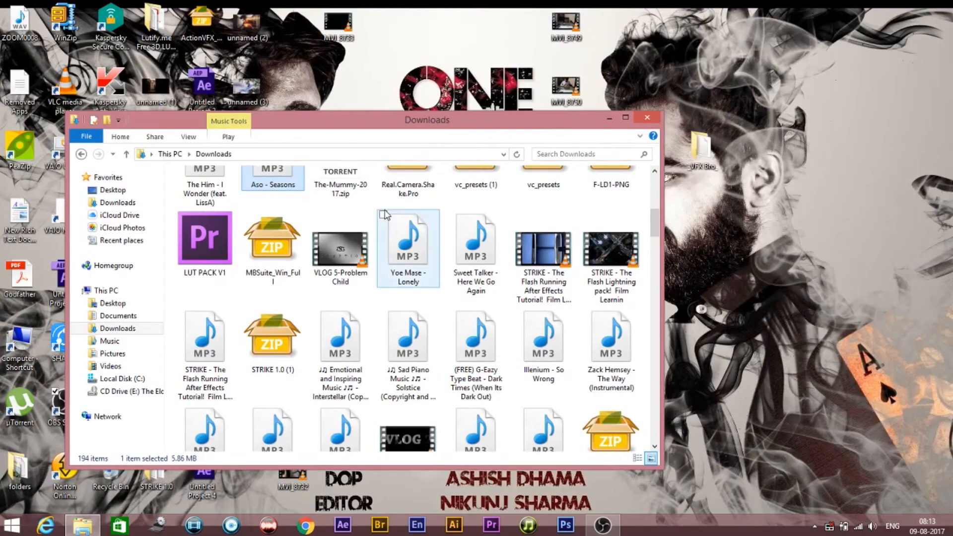
# Step: Find the exported p1 video in Documents > Adobe > Premiere Pro > 6.0 and open it in VLC media player
pyautogui.click(107, 317)
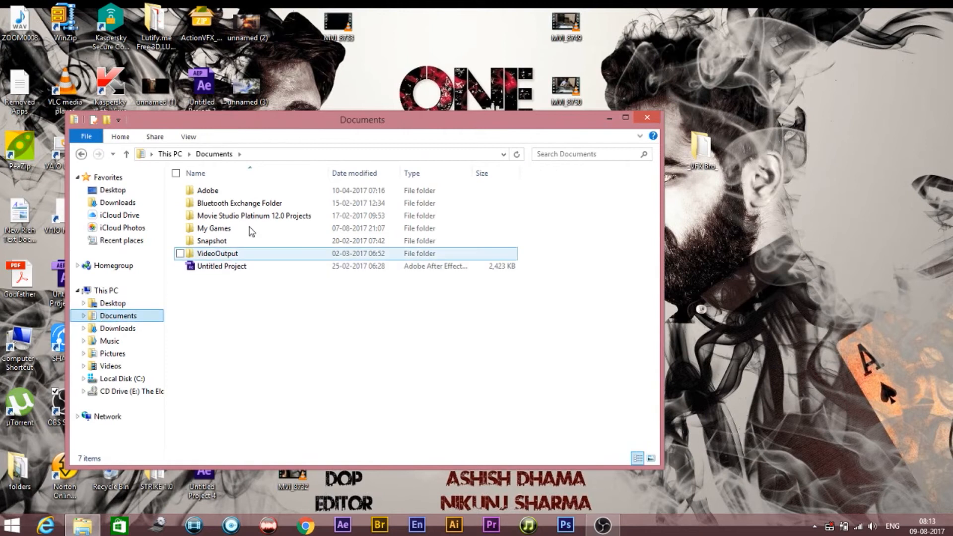
pyautogui.doubleClick(261, 191)
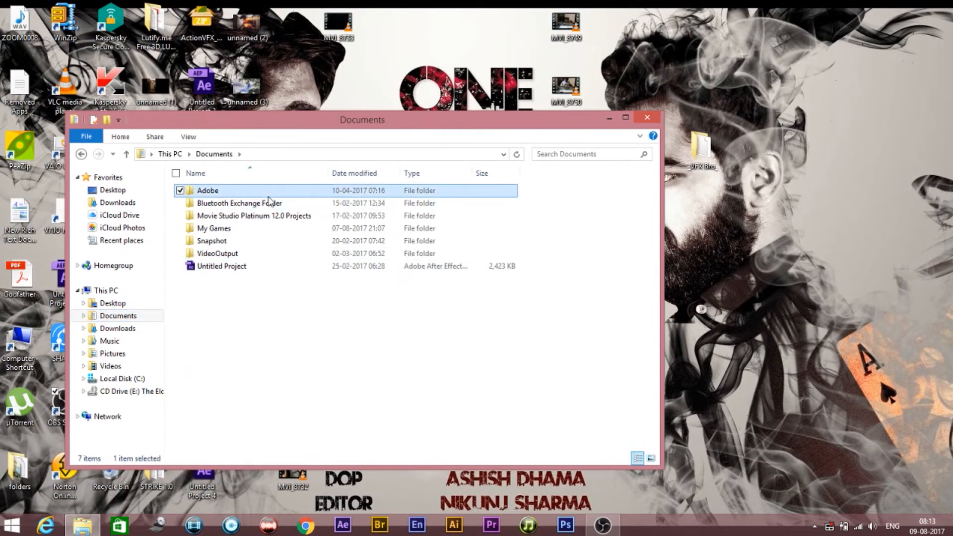
pyautogui.doubleClick(263, 218)
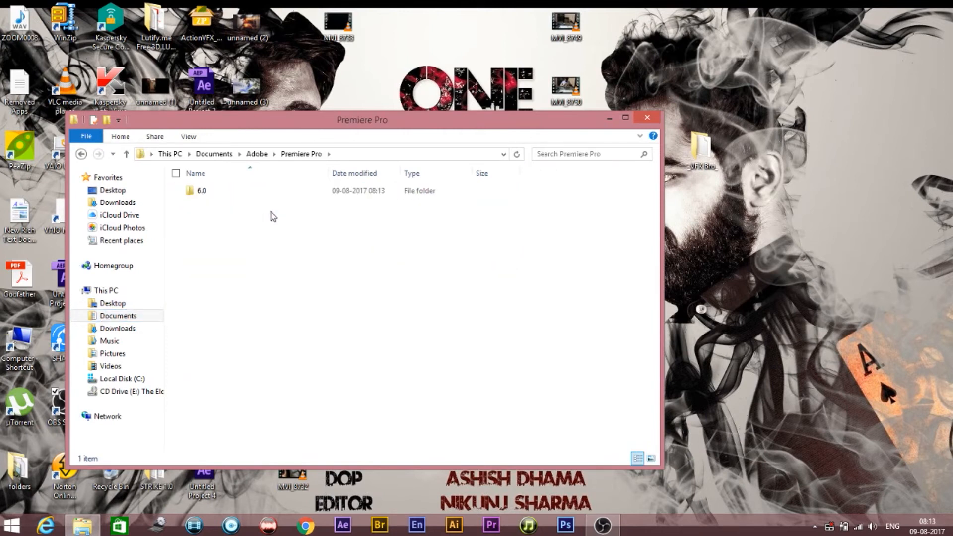
pyautogui.doubleClick(298, 195)
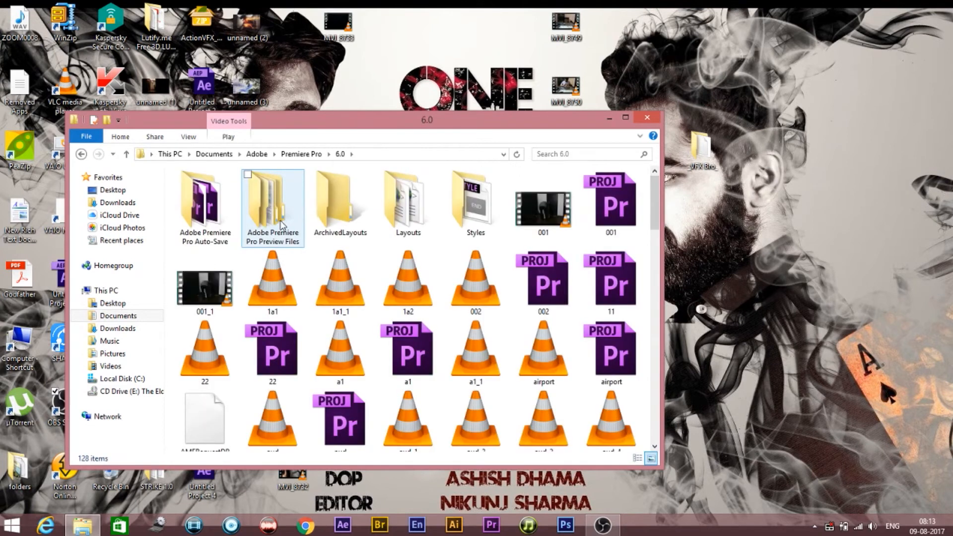
pyautogui.click(270, 280)
pyautogui.press('p')
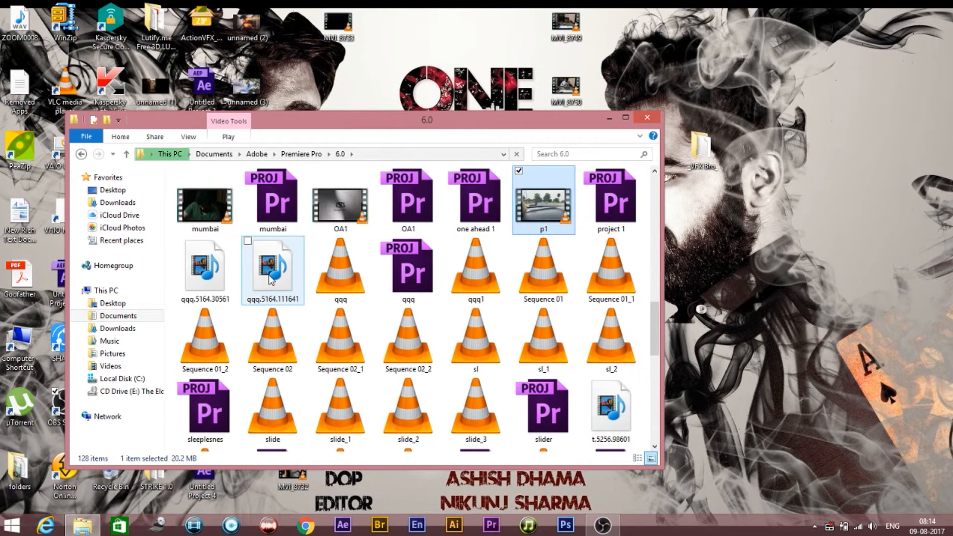
pyautogui.doubleClick(544, 208)
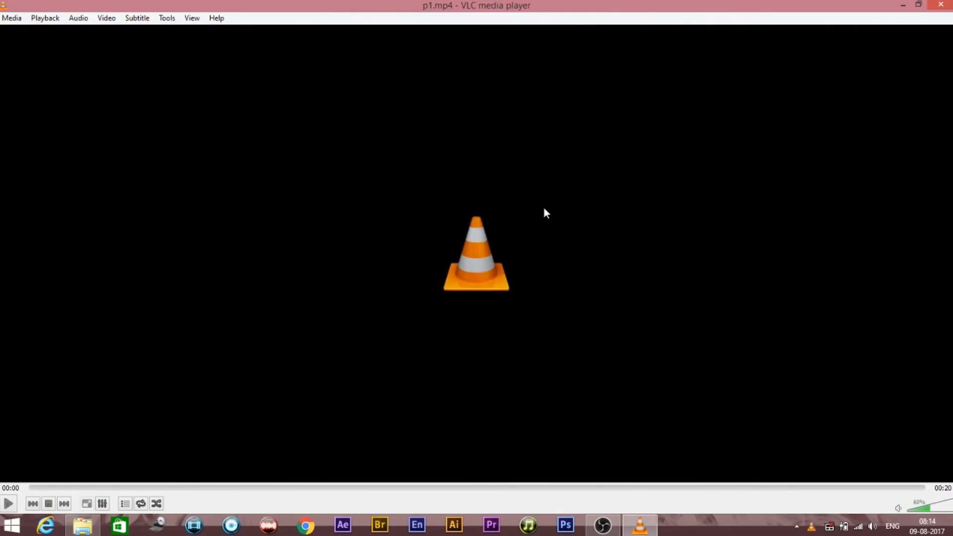